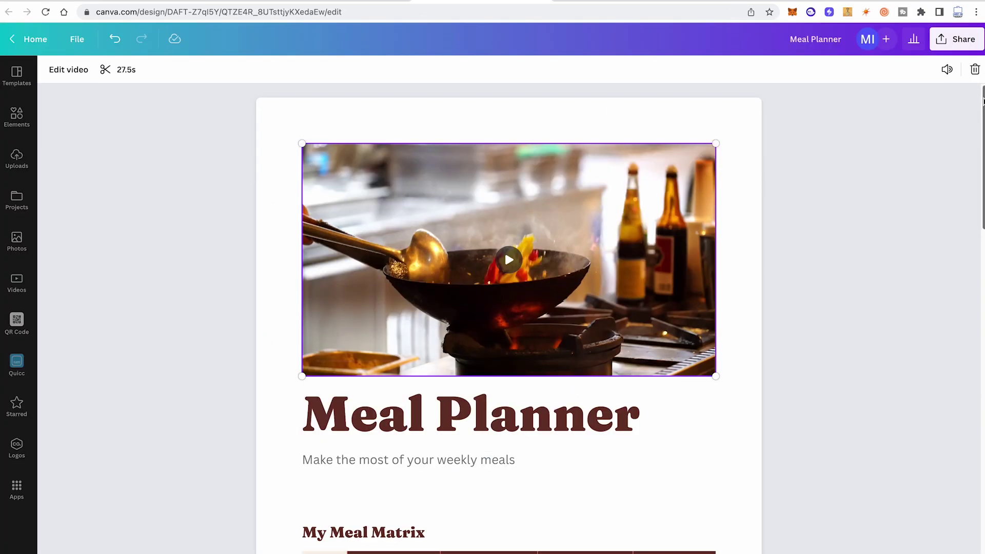
Step: Leave the Meal Planner design and start a new untitled Doc from Create a design
{"action": "scroll", "coordinate": [979, 145], "scroll_direction": "down", "scroll_amount": 3}
{"action": "left_click_drag", "start_coordinate": [979, 145], "coordinate": [947, 486]}
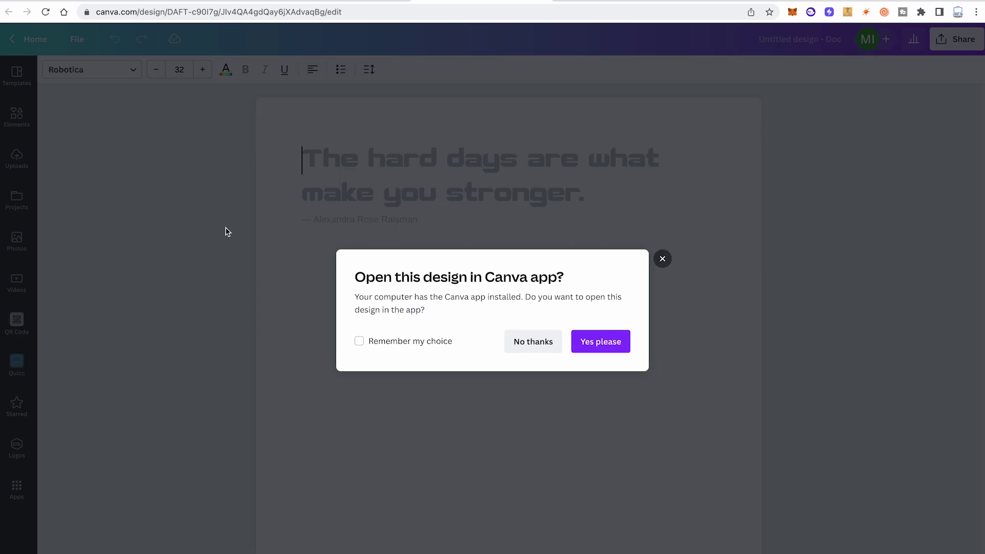
Step: Decline the desktop-app prompt and keep editing the Doc in the browser
{"action": "left_click", "coordinate": [445, 234]}
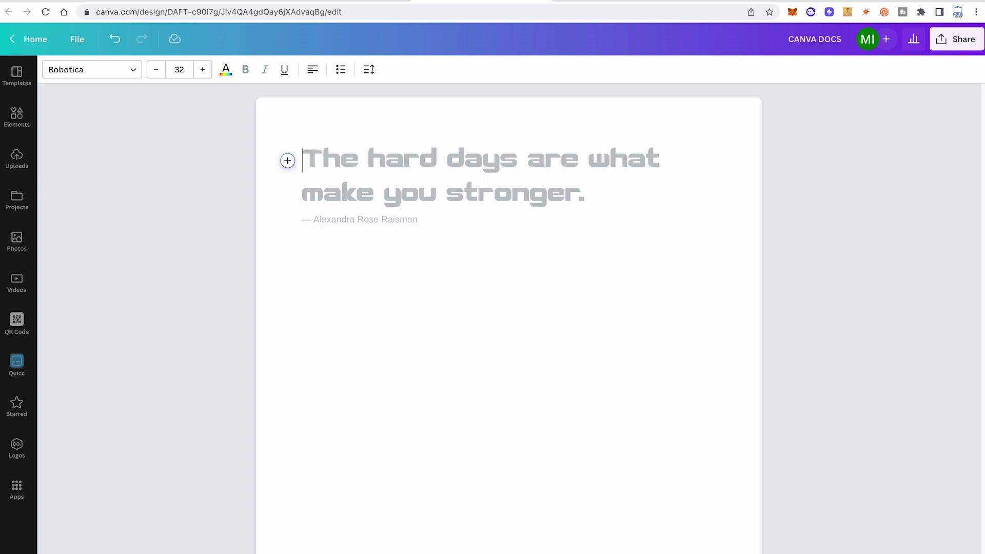
Step: Type the heading 'My First Canva Docs' and set it in Montserrat Extra-Bold
{"action": "type", "text": "M"}
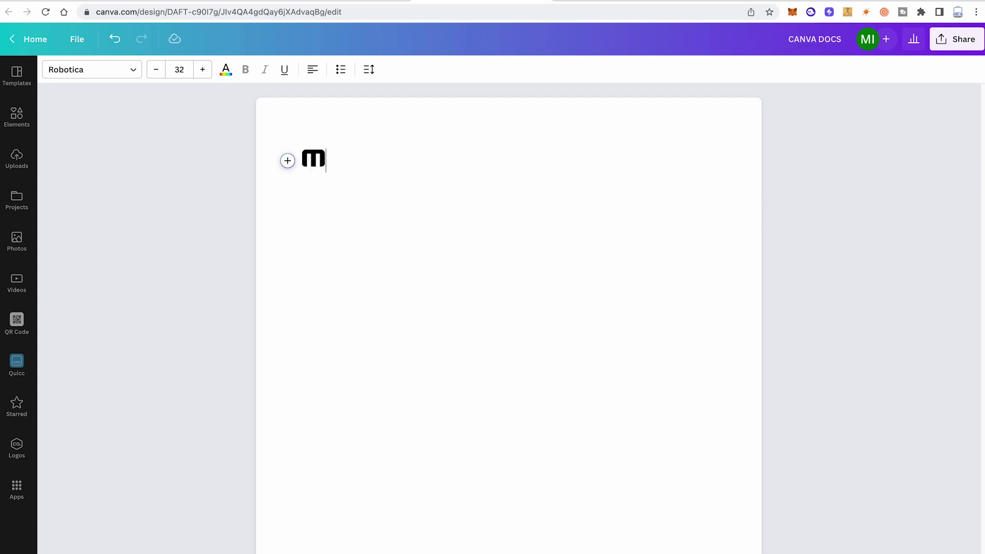
{"action": "type", "text": "y First Can"}
{"action": "key", "text": "BackSpace"}
{"action": "key", "text": "BackSpace"}
{"action": "key", "text": "BackSpace"}
{"action": "type", "text": "First Canva Docs"}
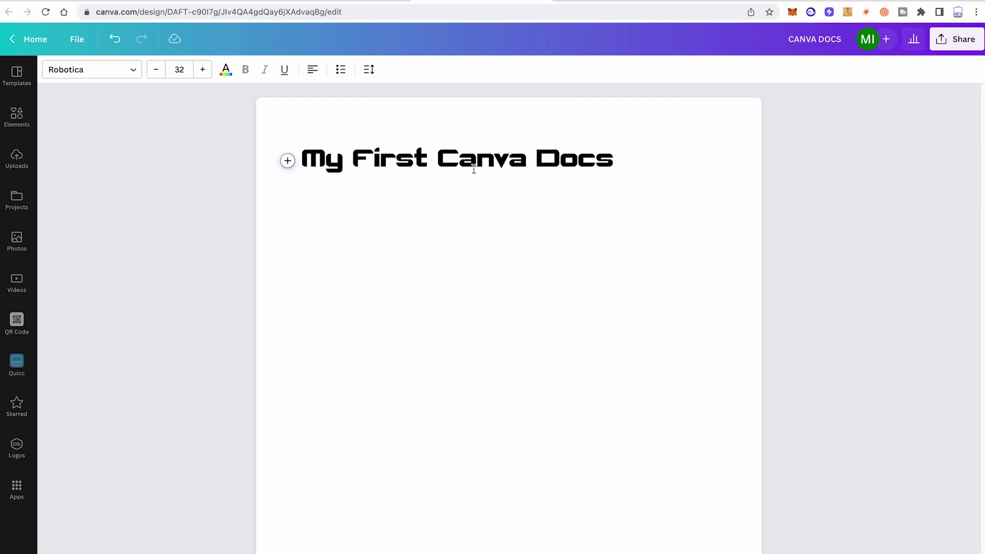
{"action": "triple_click", "coordinate": [470, 167]}
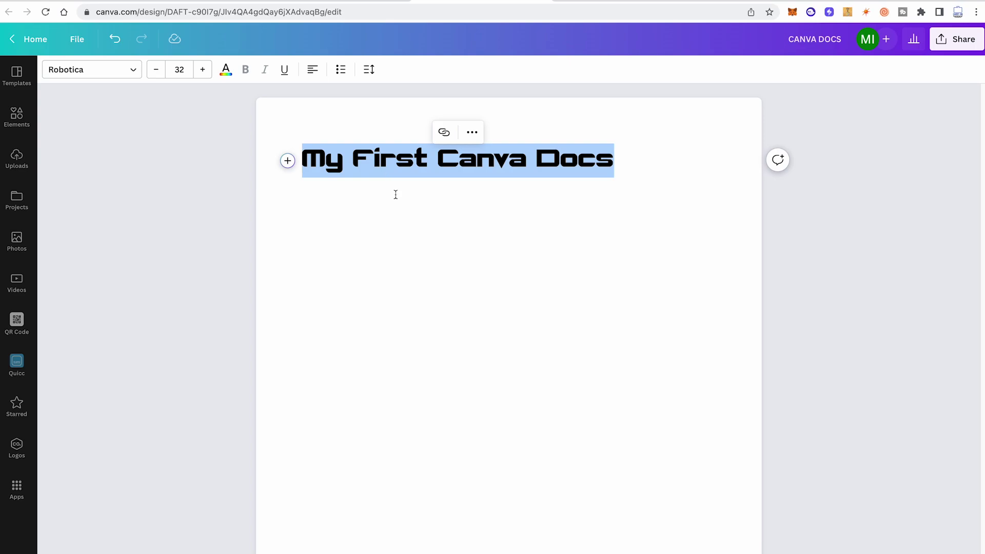
{"action": "left_click", "coordinate": [91, 77]}
{"action": "type", "text": "montserrat"}
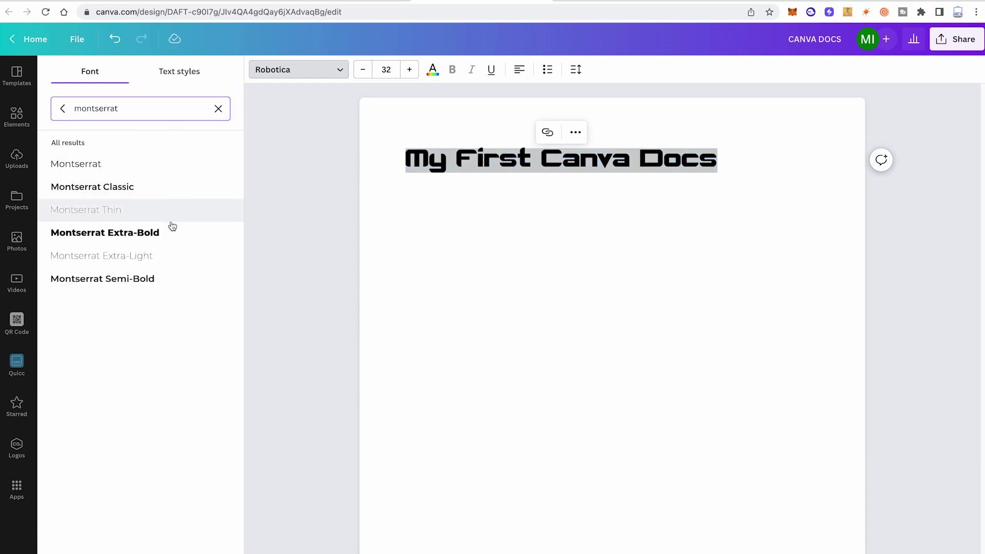
{"action": "left_click", "coordinate": [150, 239]}
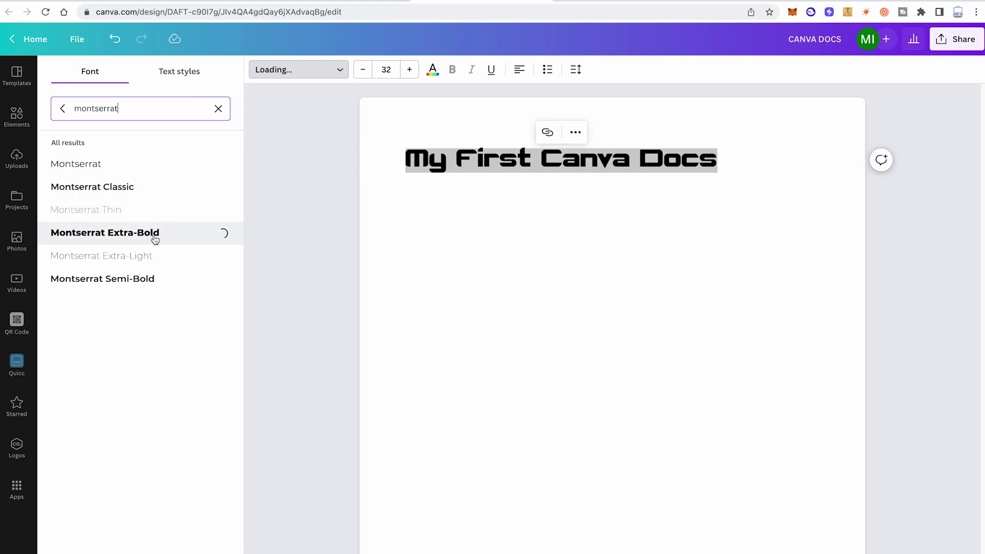
{"action": "left_click", "coordinate": [536, 219]}
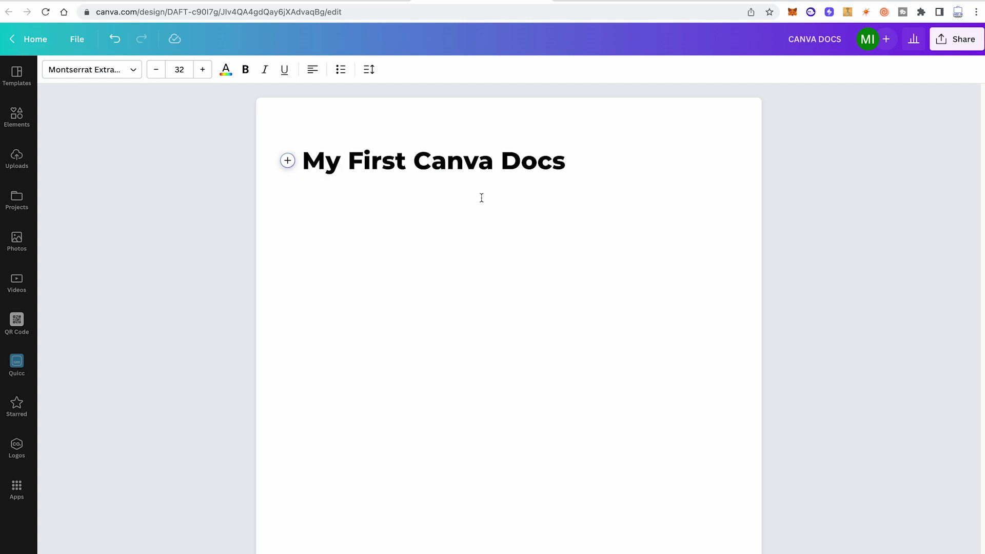
Step: Centre the heading on the page
{"action": "double_click", "coordinate": [443, 164]}
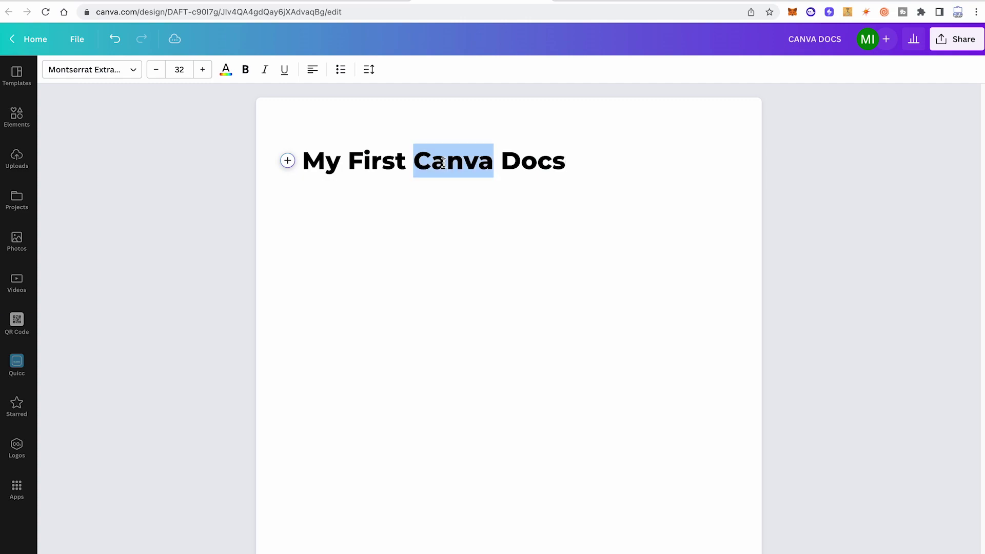
{"action": "left_click", "coordinate": [444, 163]}
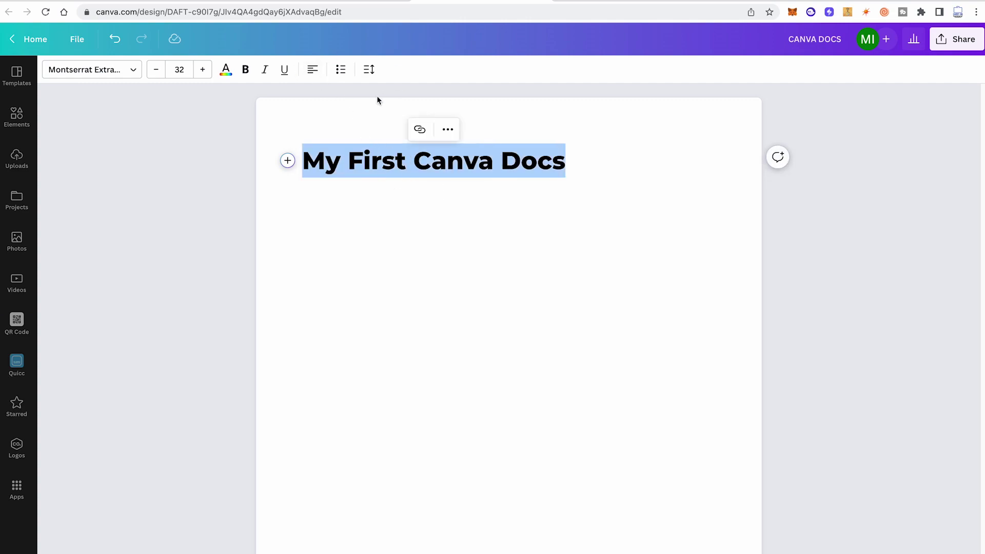
{"action": "left_click", "coordinate": [313, 70]}
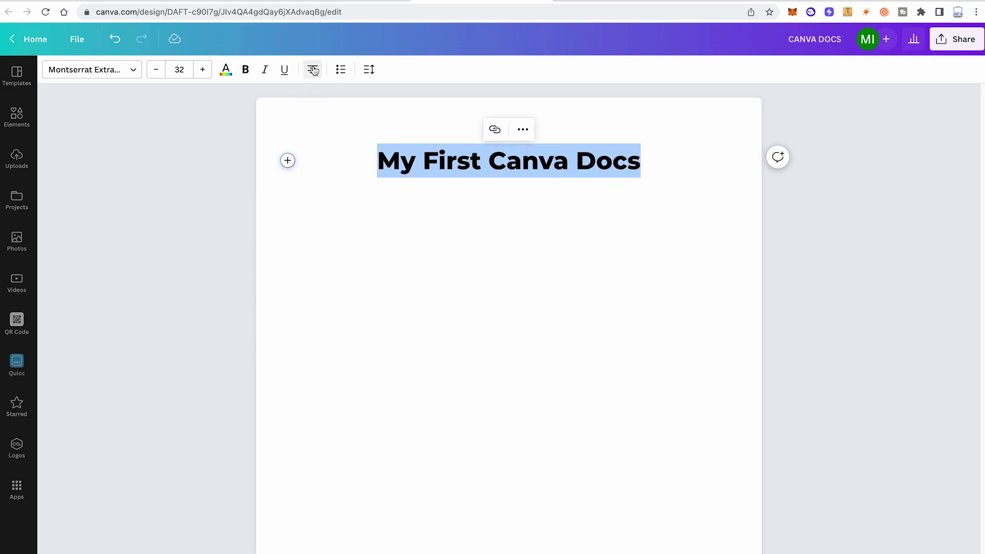
{"action": "left_click", "coordinate": [438, 161]}
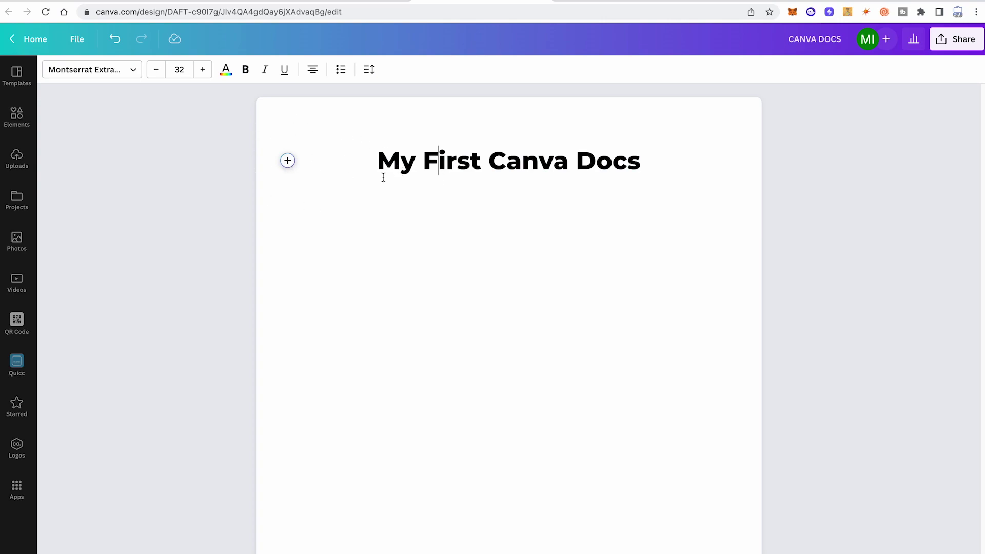
{"action": "key", "text": "Right"}
{"action": "left_click", "coordinate": [288, 160]}
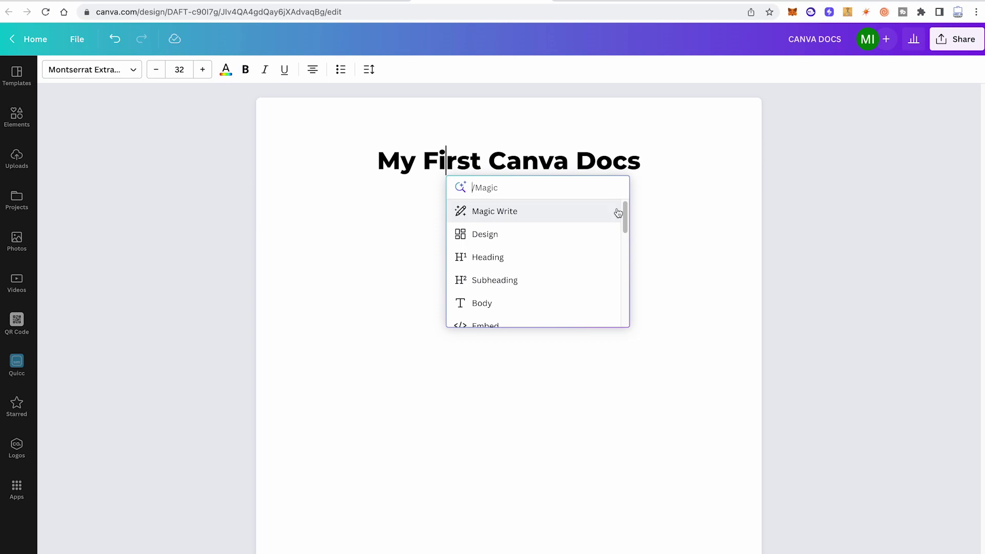
{"action": "left_click_drag", "start_coordinate": [622, 208], "coordinate": [623, 203]}
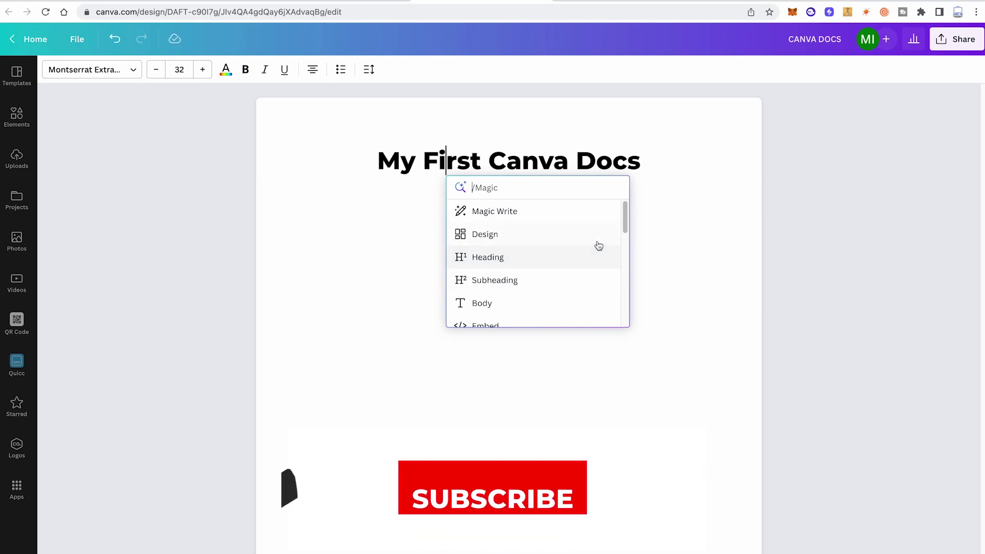
{"action": "scroll", "coordinate": [598, 241], "scroll_direction": "down", "scroll_amount": 2}
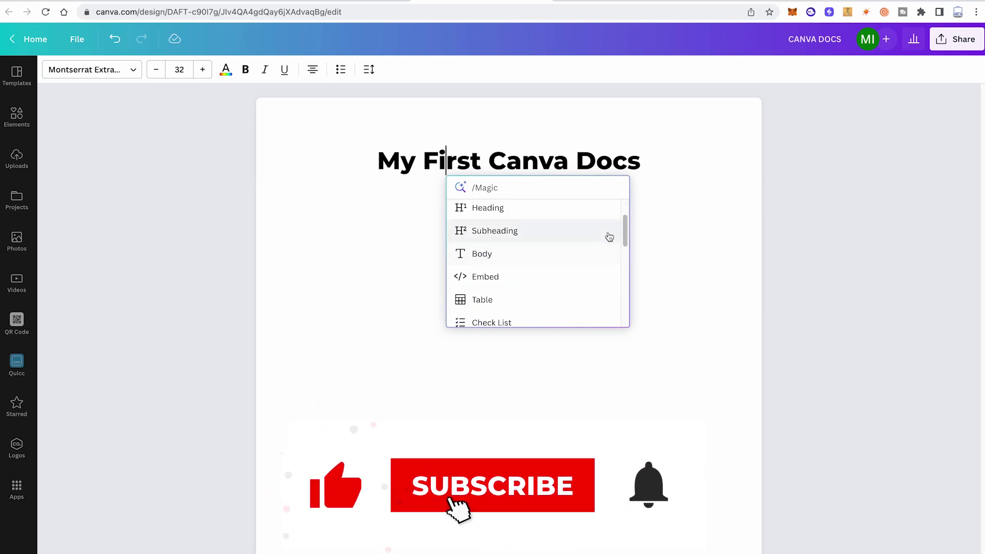
{"action": "left_click_drag", "start_coordinate": [624, 226], "coordinate": [625, 272]}
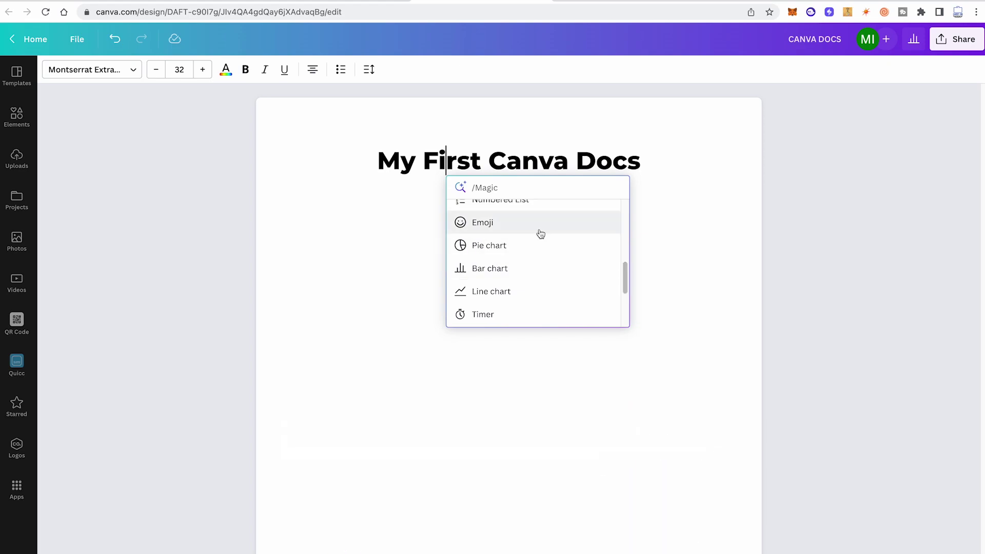
{"action": "left_click", "coordinate": [357, 202]}
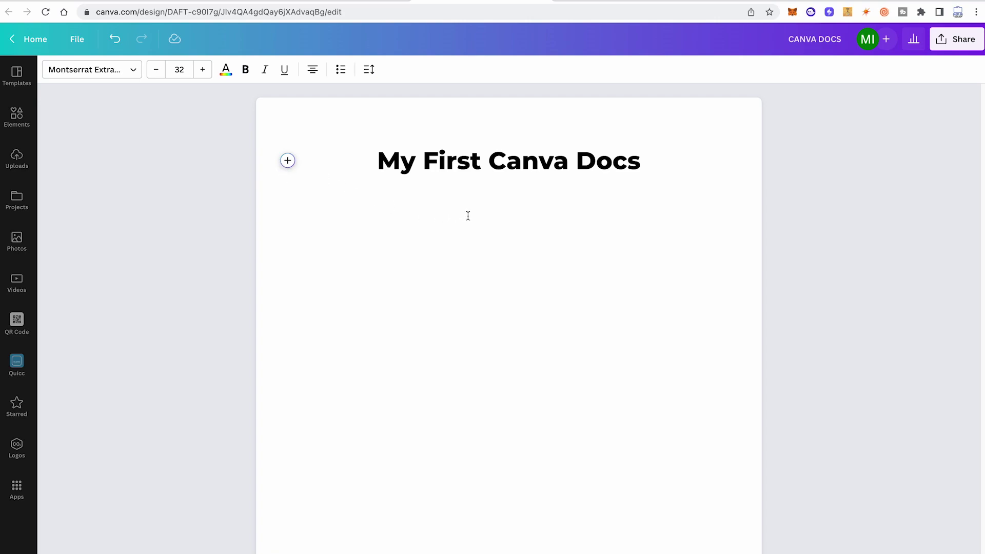
Step: Add a centred empty line under the heading and open the insert-block list on it
{"action": "key", "text": "Return"}
{"action": "key", "text": "Return"}
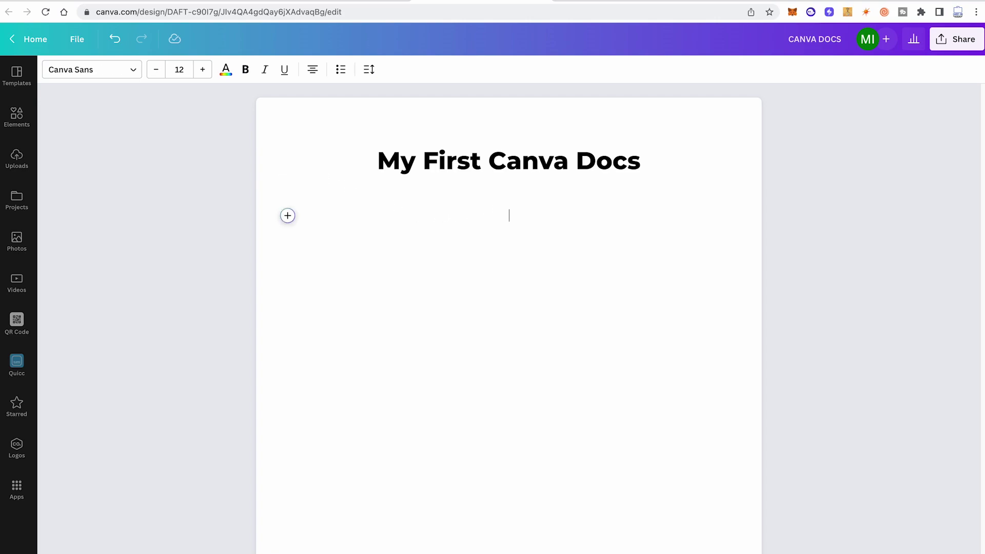
{"action": "type", "text": "/"}
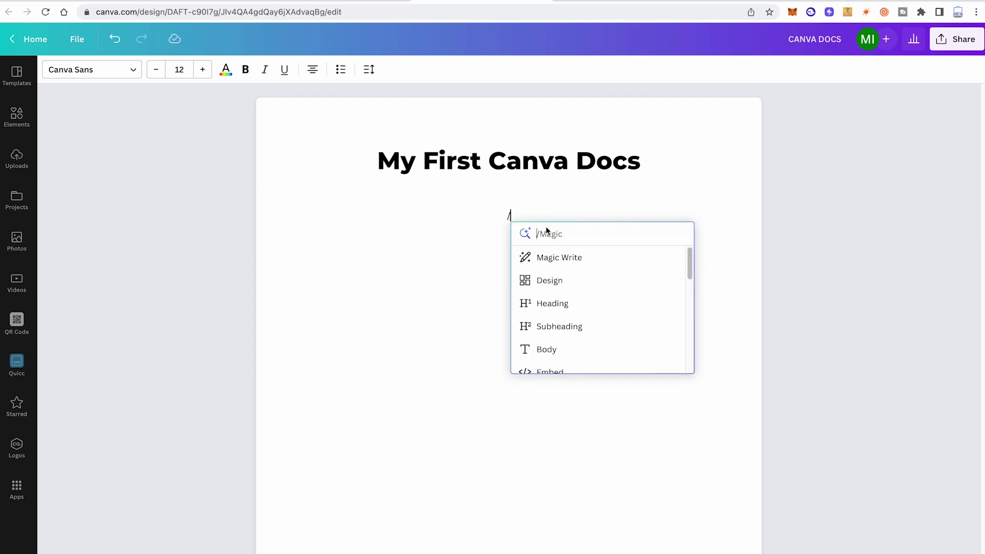
{"action": "left_click", "coordinate": [529, 210]}
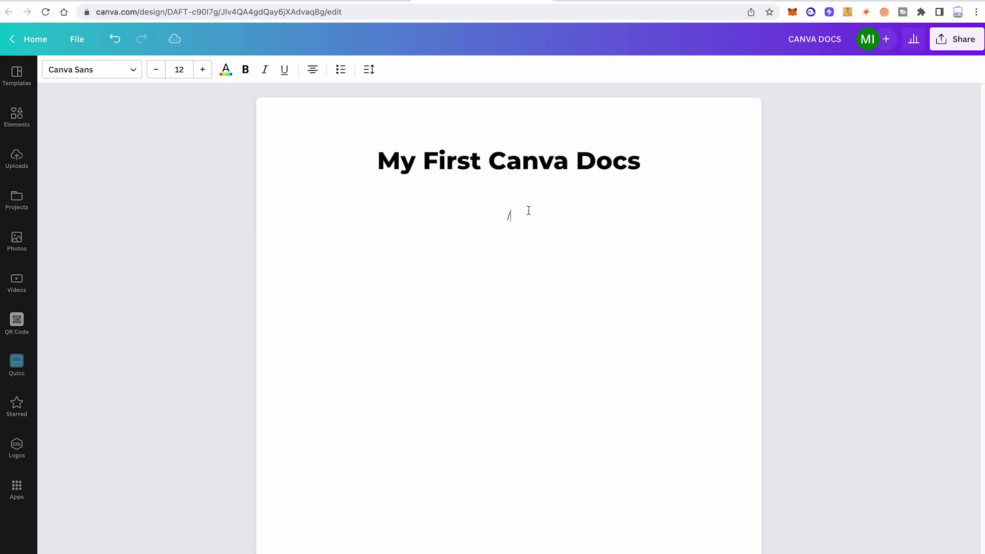
{"action": "key", "text": "BackSpace"}
{"action": "key", "text": "super+e"}
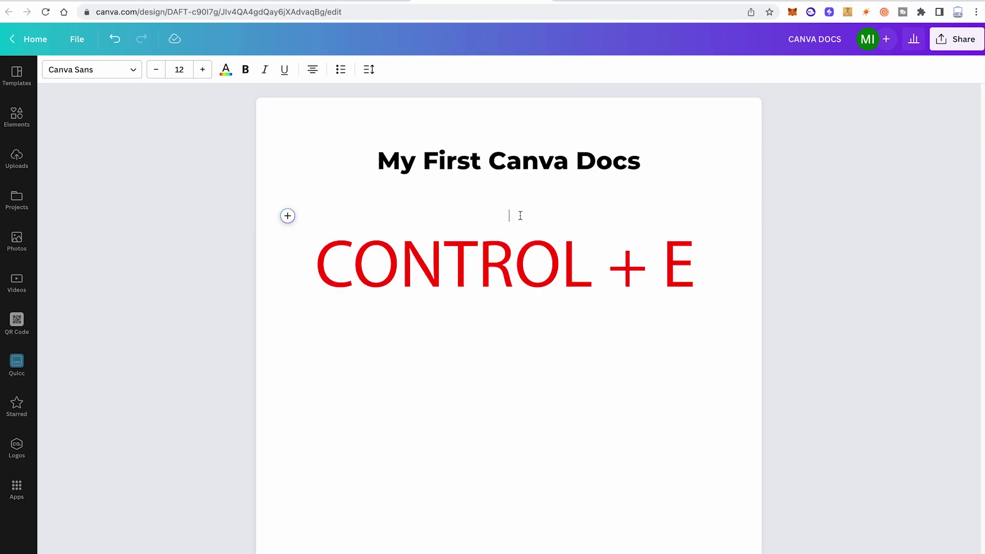
{"action": "key", "text": "BackSpace"}
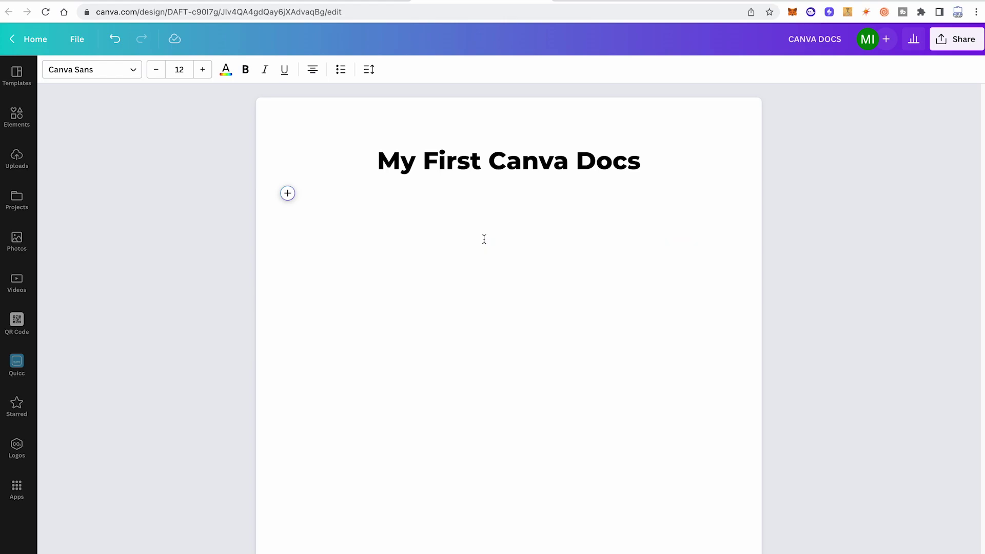
{"action": "left_click", "coordinate": [287, 194]}
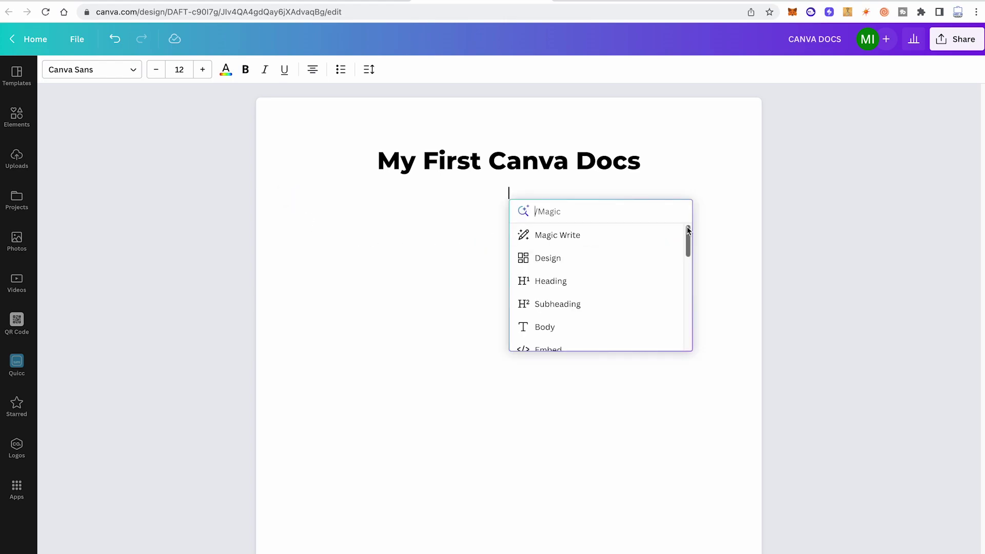
Step: Create an embedded design using 'The future Is technology' template with the brain graphic
{"action": "left_click", "coordinate": [620, 251]}
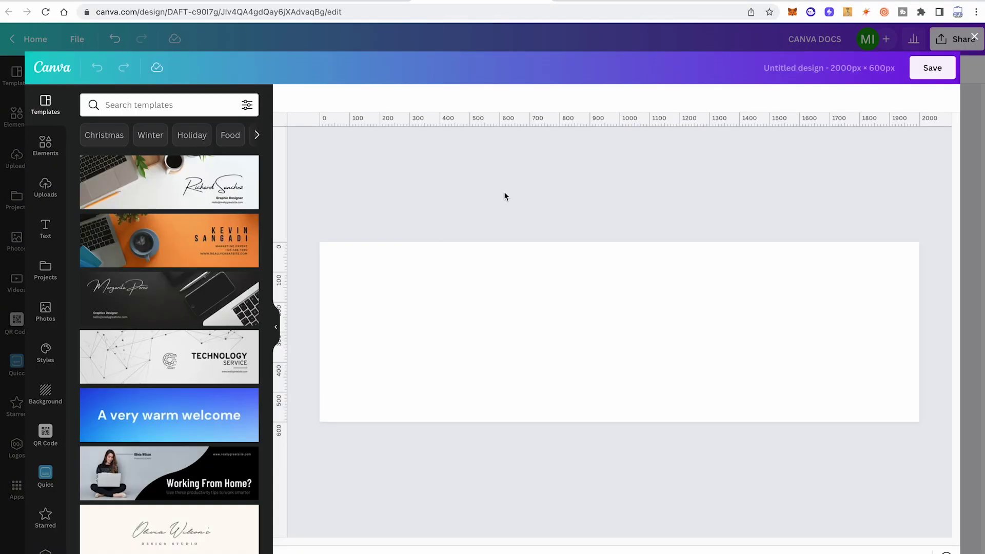
{"action": "scroll", "coordinate": [225, 244], "scroll_direction": "down", "scroll_amount": 3}
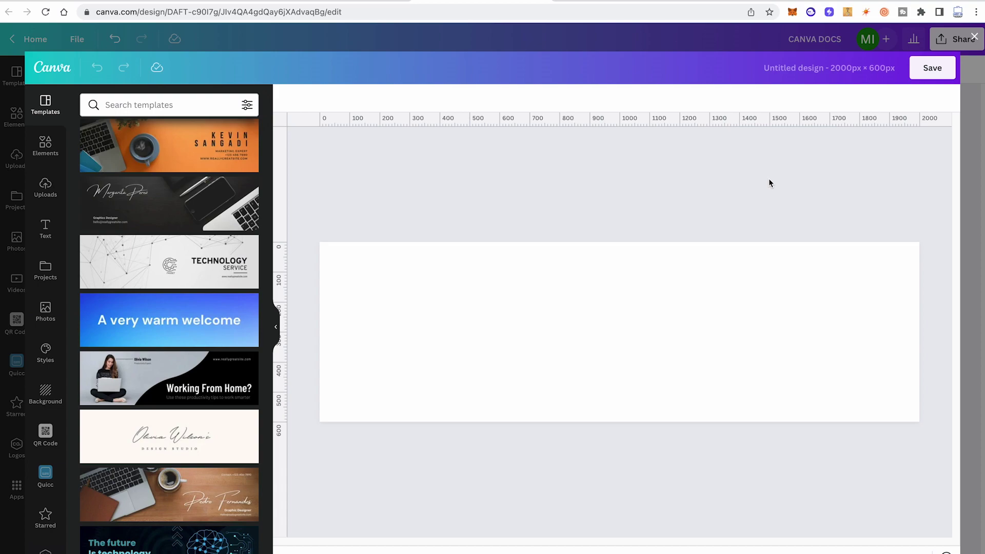
{"action": "scroll", "coordinate": [179, 459], "scroll_direction": "down", "scroll_amount": 2}
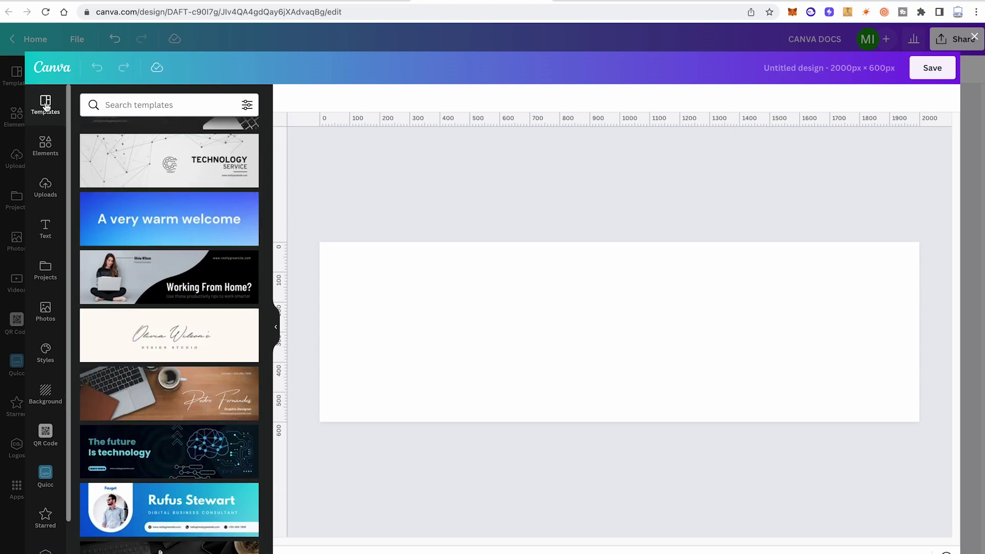
{"action": "left_click", "coordinate": [190, 449]}
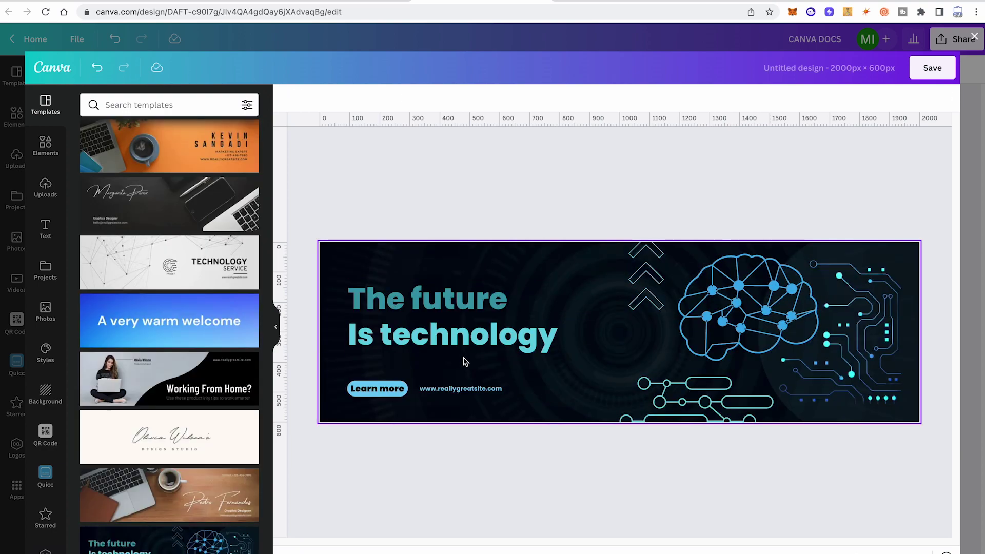
{"action": "left_click", "coordinate": [477, 305]}
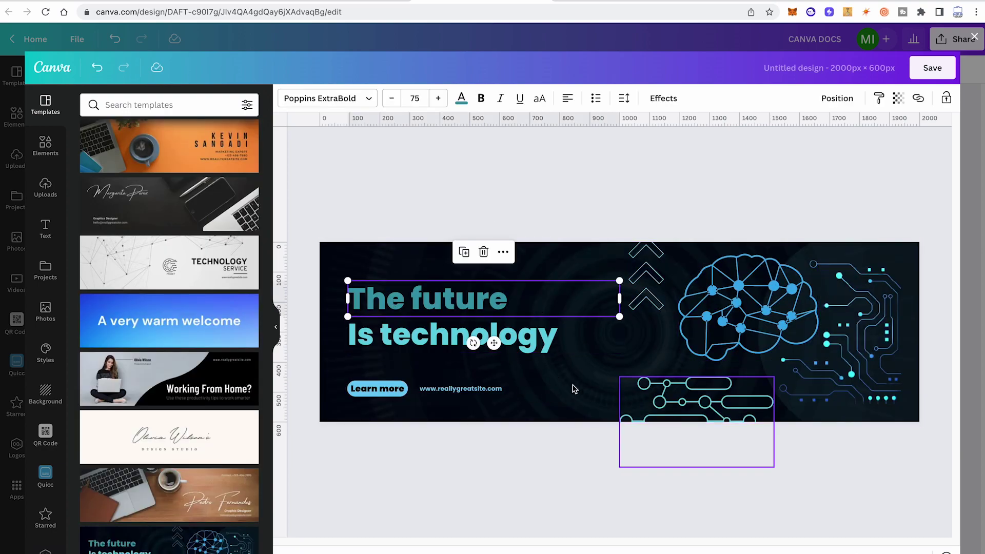
{"action": "left_click", "coordinate": [405, 391]}
{"action": "key", "text": "Tab"}
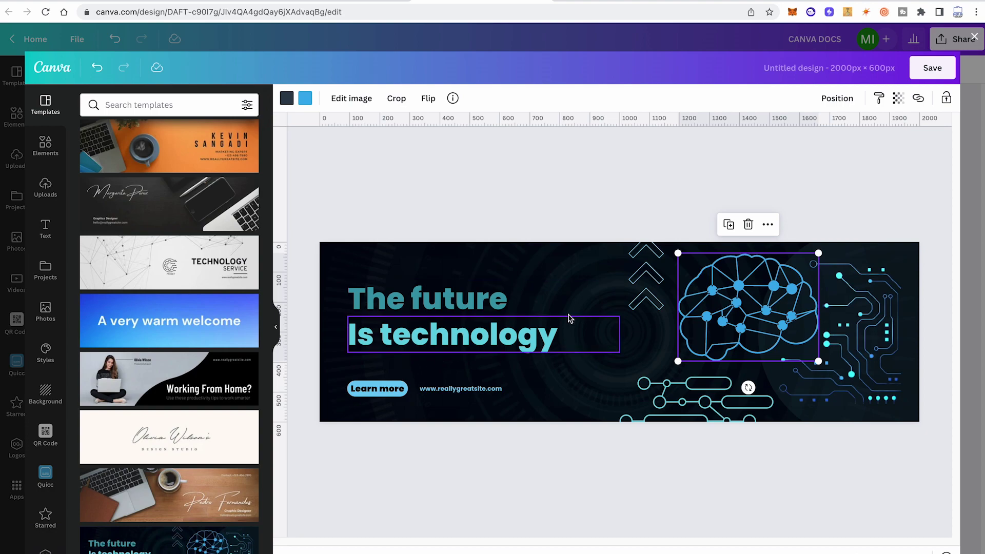
Step: Save the tech banner into the Doc under the heading, then place the caret beneath it
{"action": "left_click", "coordinate": [933, 68]}
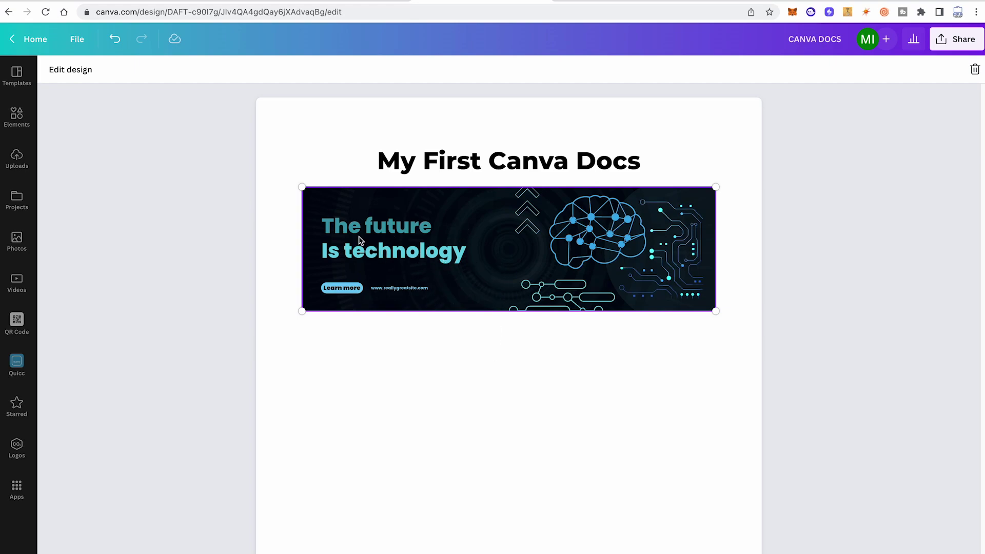
{"action": "left_click", "coordinate": [74, 75]}
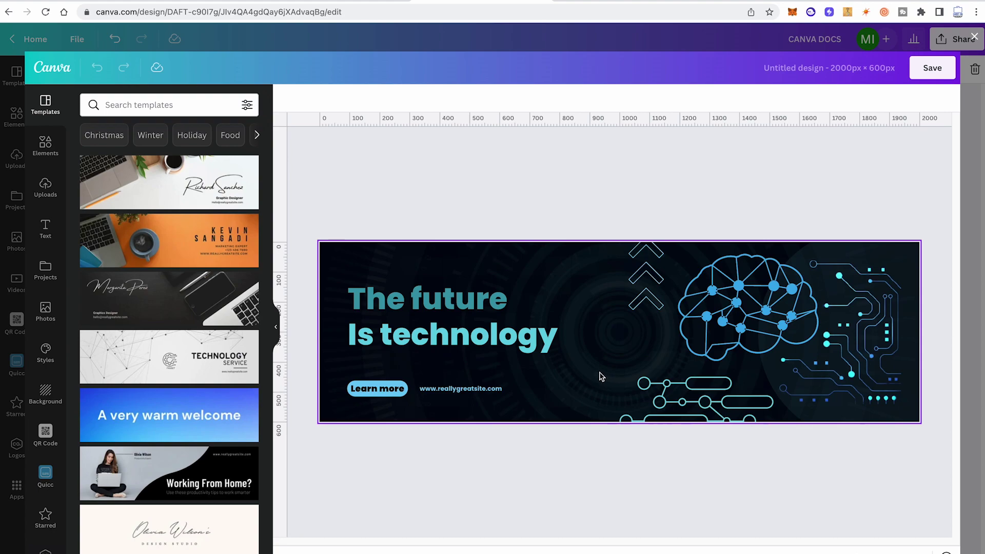
{"action": "left_click", "coordinate": [932, 68]}
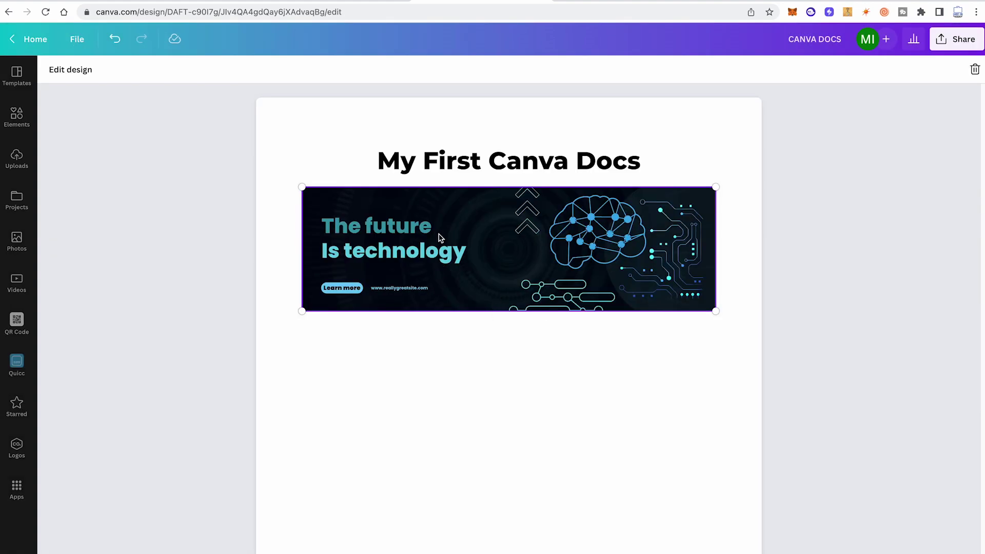
{"action": "left_click", "coordinate": [373, 357]}
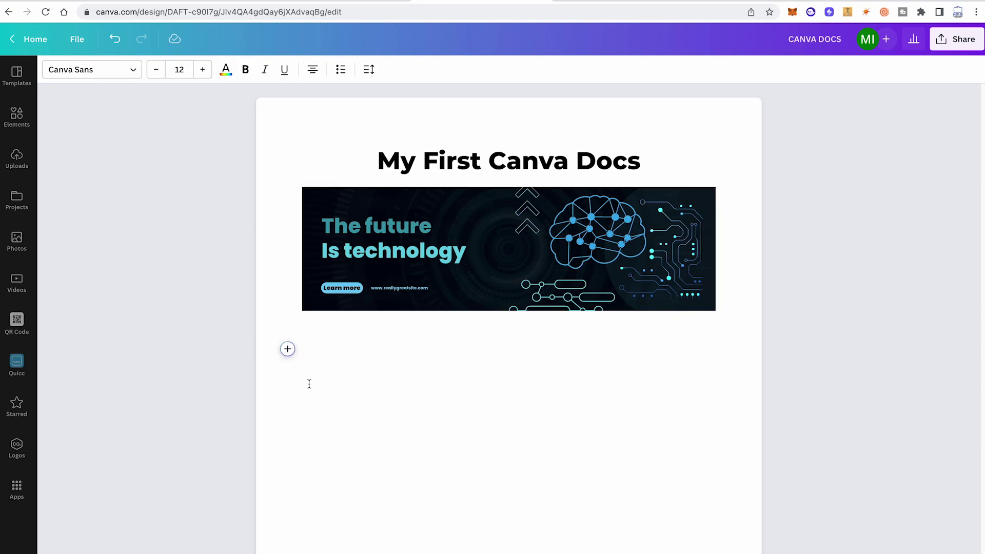
Step: Add a body text block with three lines of placeholder filler text
{"action": "left_click", "coordinate": [288, 349]}
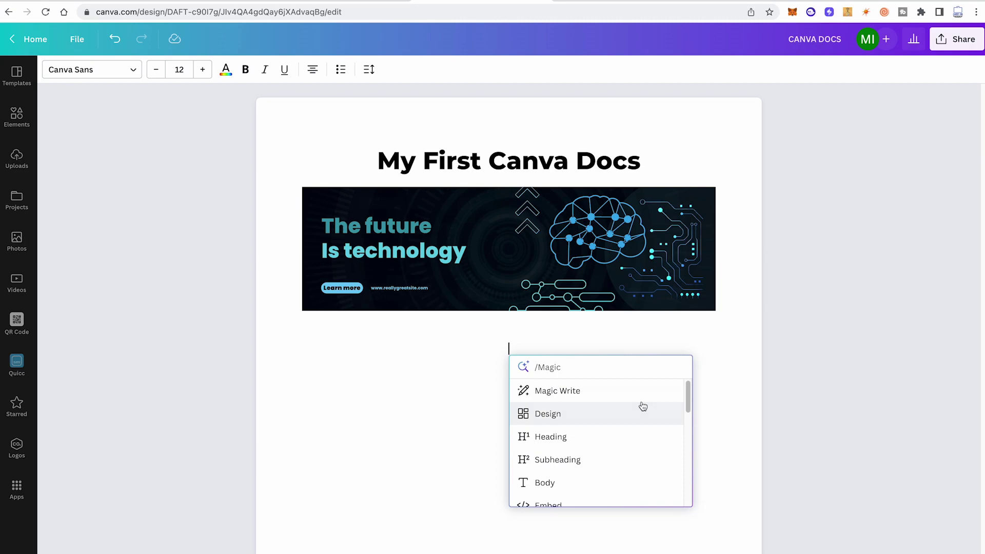
{"action": "left_click", "coordinate": [562, 484]}
{"action": "type", "text": "aadfhausdhfladshfjadshfkjasdfhjkasdhfkjads"}
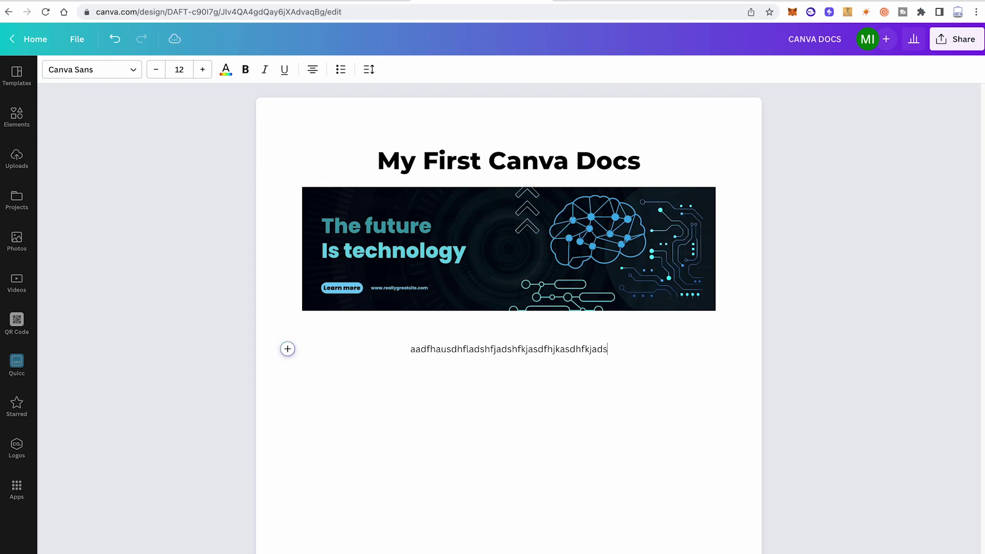
{"action": "type", "text": "kjfhjkalsdhfadsjkfhkjlsadfhjkladsf"}
{"action": "key", "text": "Return"}
{"action": "type", "text": "asdjkhfkjasdhlfjkhasdjhflkjadslhfdsklfhjadshlfjdsafjlkdsahfjksdalf"}
{"action": "key", "text": "Return"}
{"action": "type", "text": "asdhfjadskjfhasdkhfjdsakjhfakdsjf"}
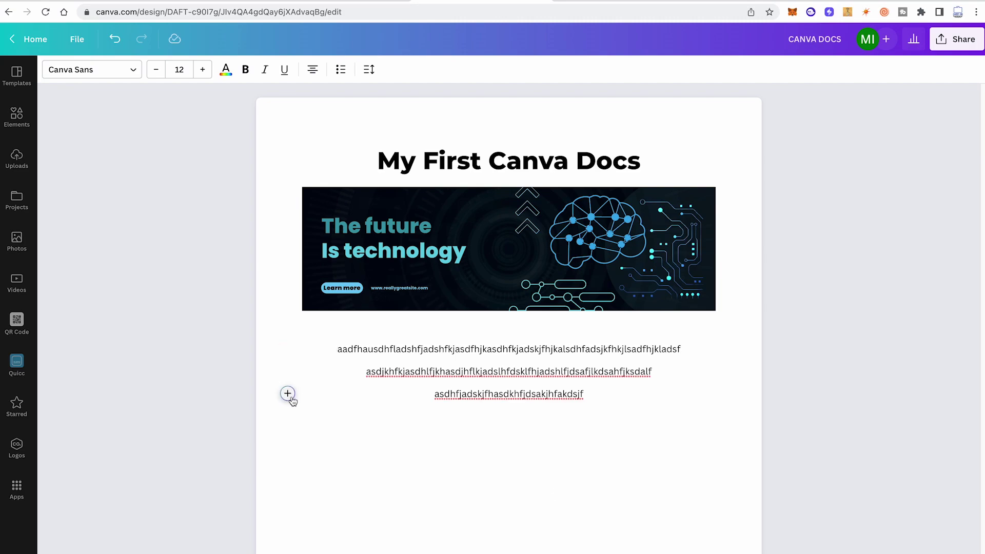
Step: Insert a 3×3 table below the text and begin typing in its top-left cell
{"action": "left_click", "coordinate": [287, 394]}
{"action": "scroll", "coordinate": [659, 457], "scroll_direction": "down", "scroll_amount": 3}
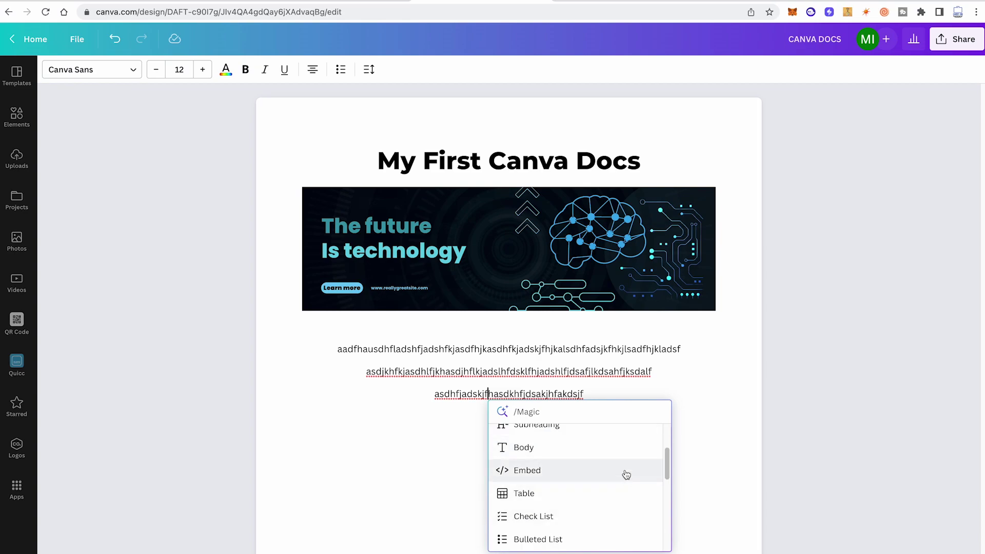
{"action": "left_click", "coordinate": [565, 493]}
{"action": "left_click", "coordinate": [564, 271]}
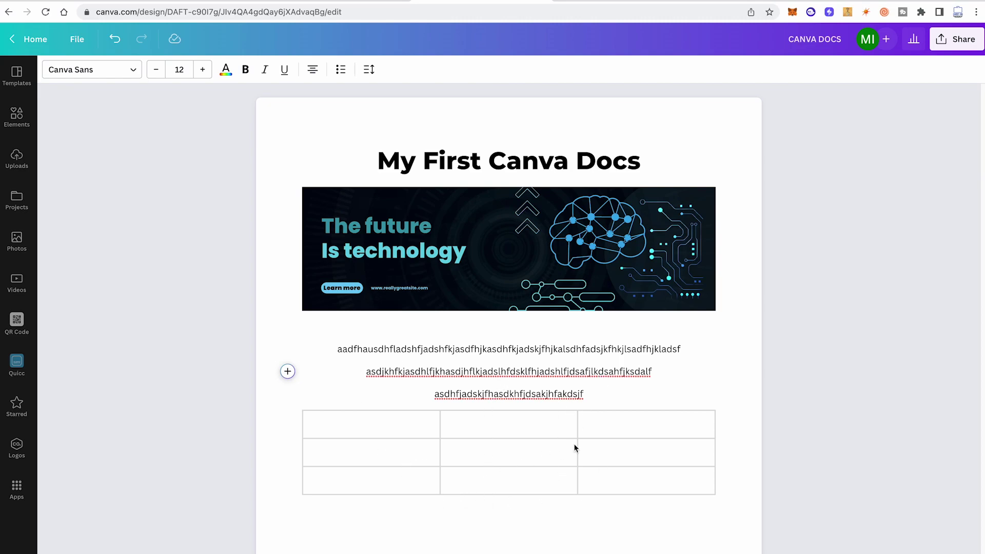
{"action": "left_click", "coordinate": [364, 422]}
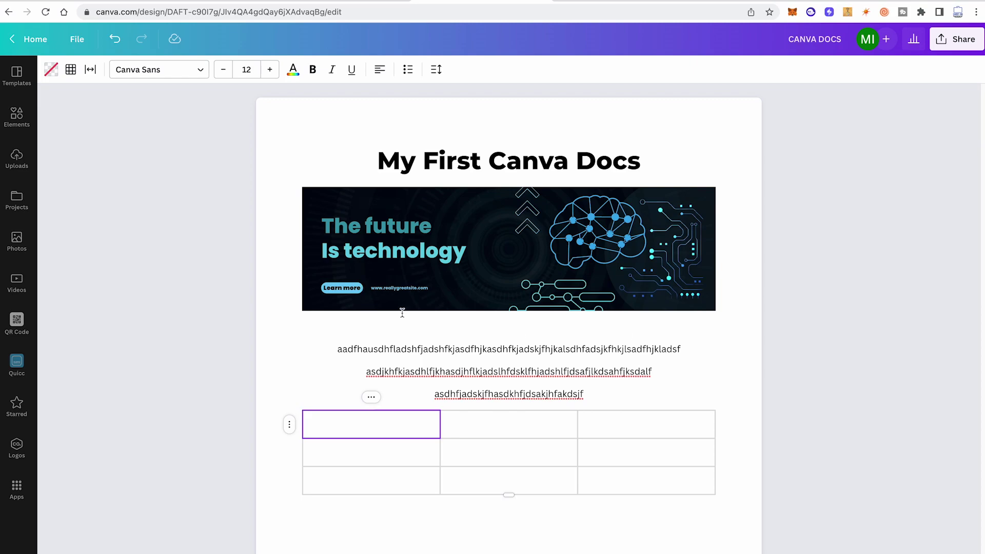
{"action": "key", "text": "ctrl+z"}
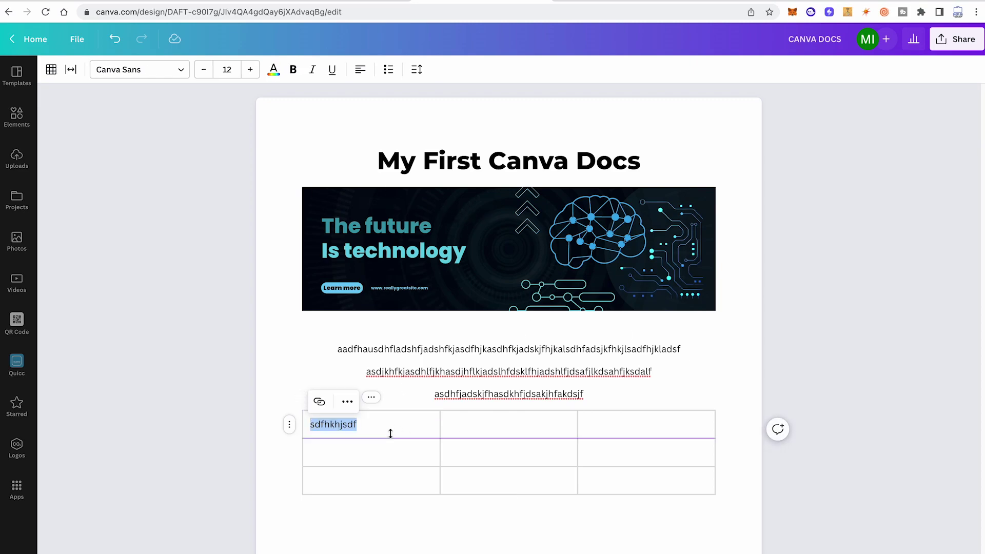
{"action": "type", "text": "Ex"}
{"action": "key", "text": "BackSpace"}
{"action": "key", "text": "BackSpace"}
Step: Finish the 'Expenses' header labels and drag the technology banner below the table
{"action": "type", "text": "Expense"}
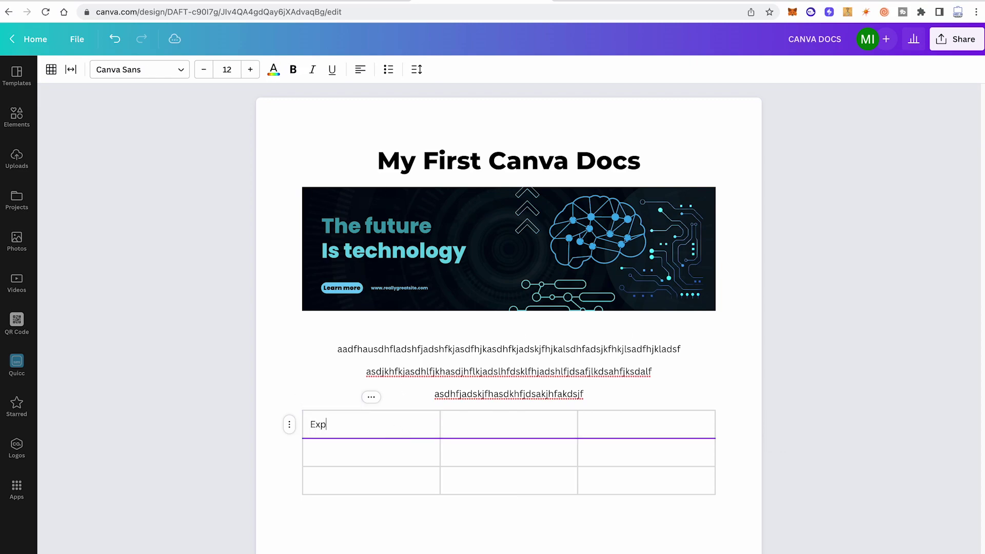
{"action": "type", "text": "s 2"}
{"action": "left_click", "coordinate": [534, 540]}
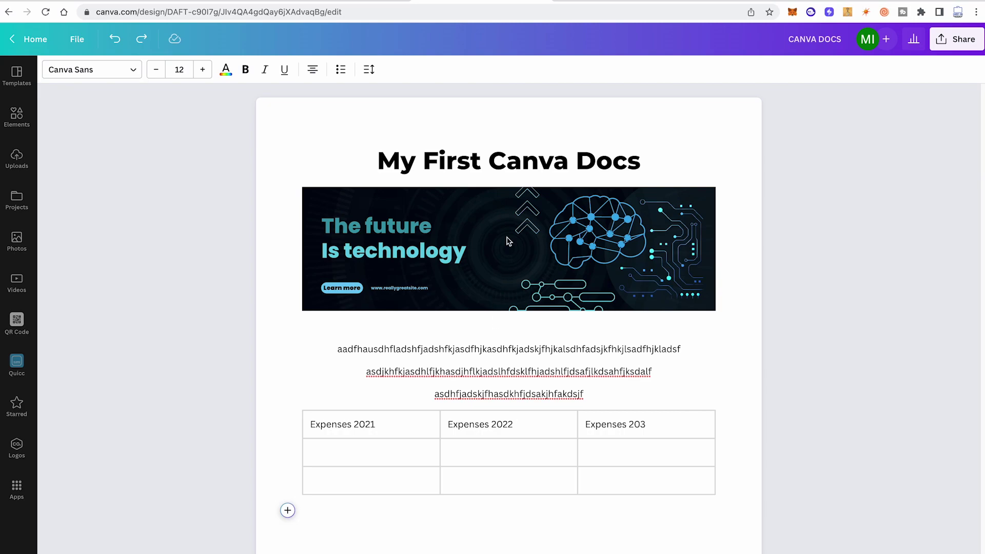
{"action": "left_click_drag", "start_coordinate": [508, 240], "coordinate": [490, 410]}
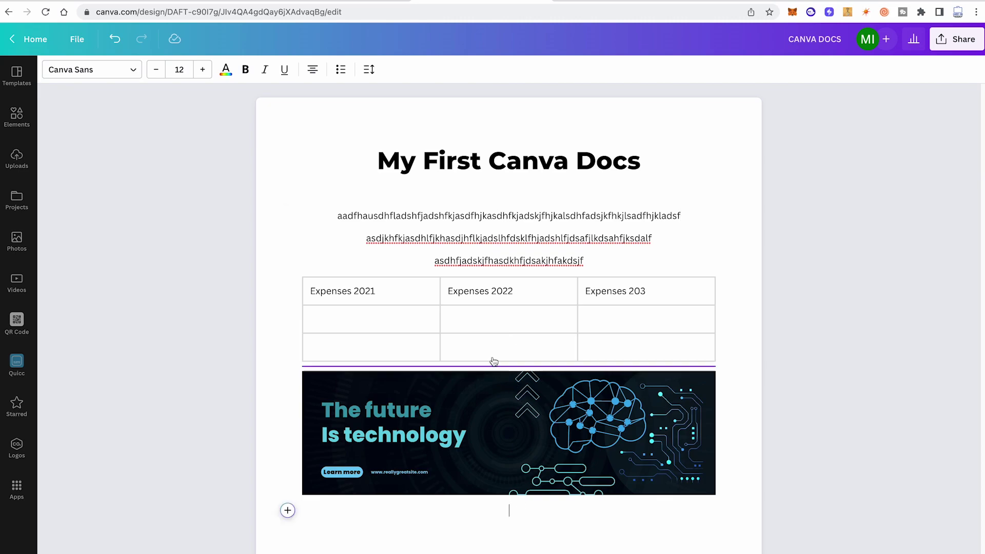
{"action": "left_click", "coordinate": [420, 281]}
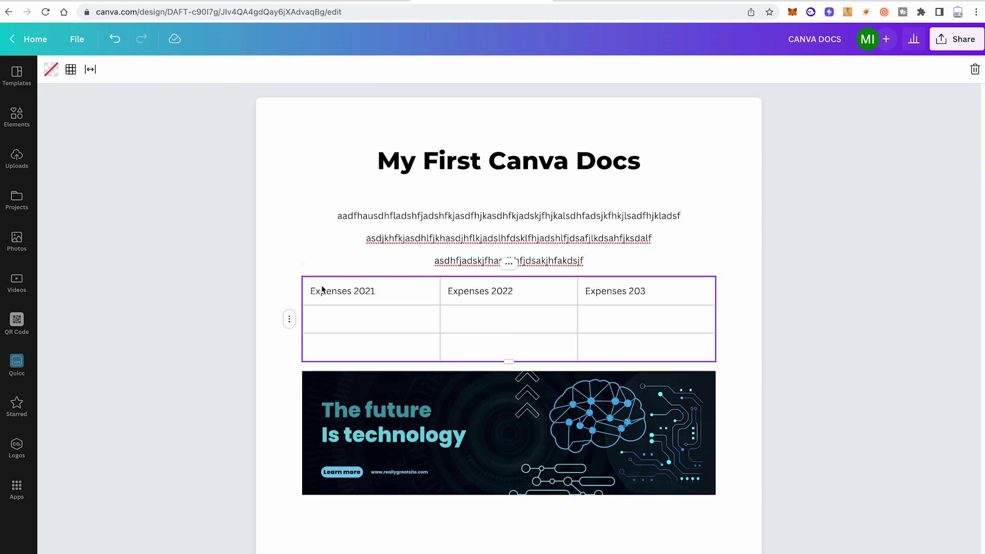
{"action": "left_click", "coordinate": [376, 280]}
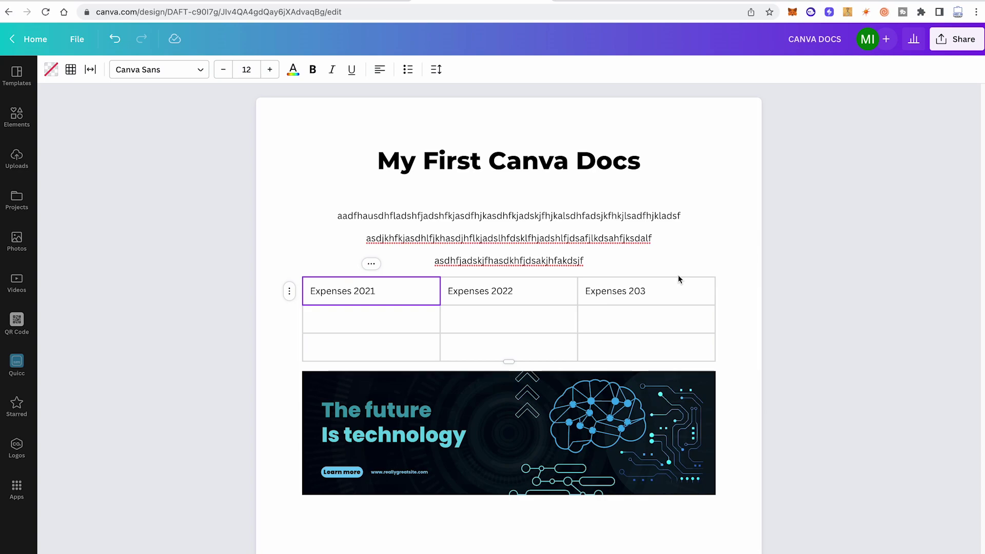
{"action": "left_click", "coordinate": [677, 276]}
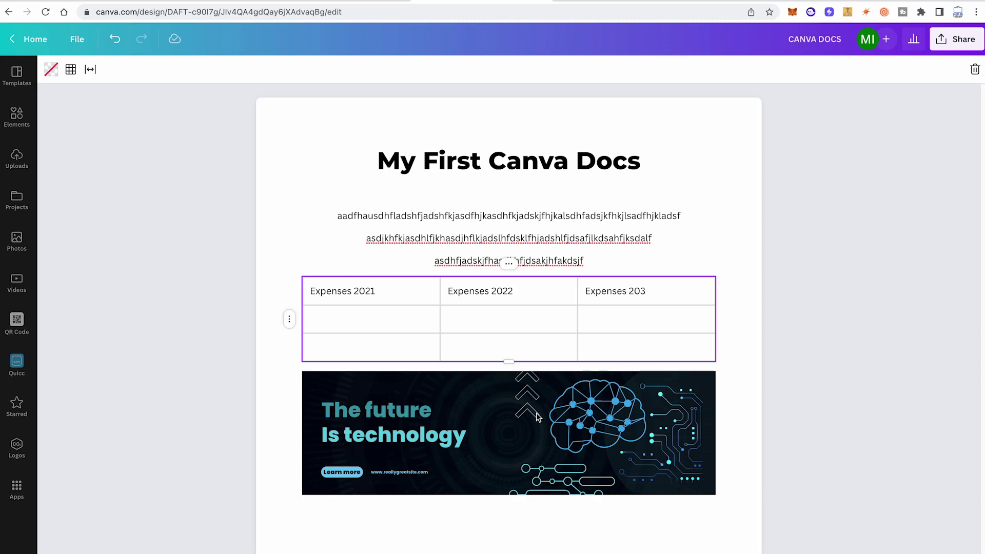
Step: Insert a yellow cartoon duck graphic on the empty line below the title
{"action": "left_click", "coordinate": [529, 191]}
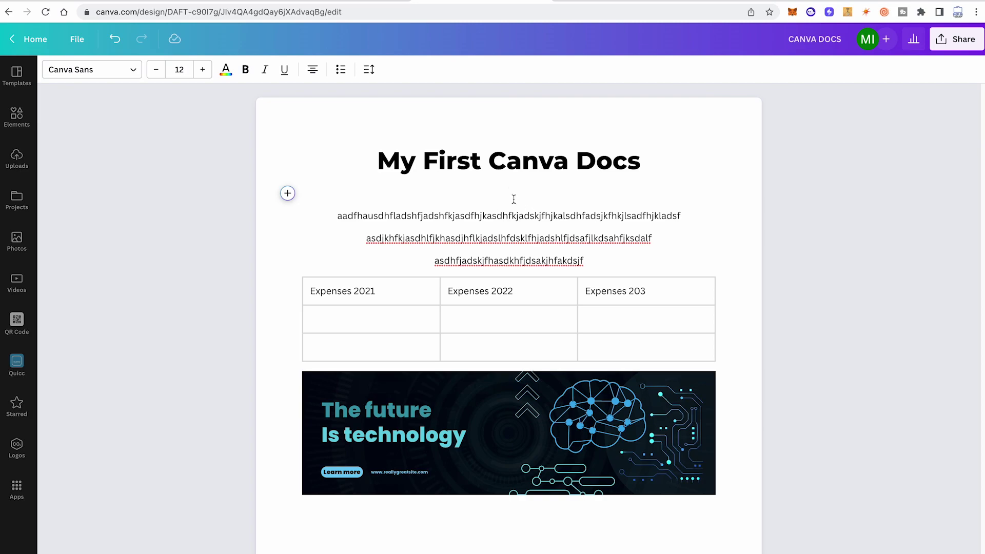
{"action": "left_click", "coordinate": [288, 193]}
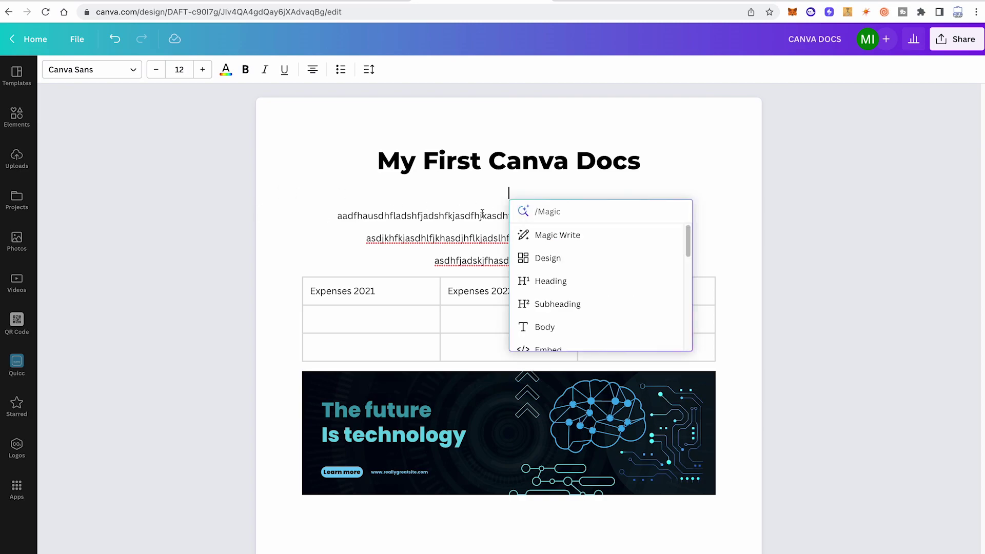
{"action": "left_click_drag", "start_coordinate": [688, 234], "coordinate": [662, 308]}
{"action": "left_click", "coordinate": [661, 295]}
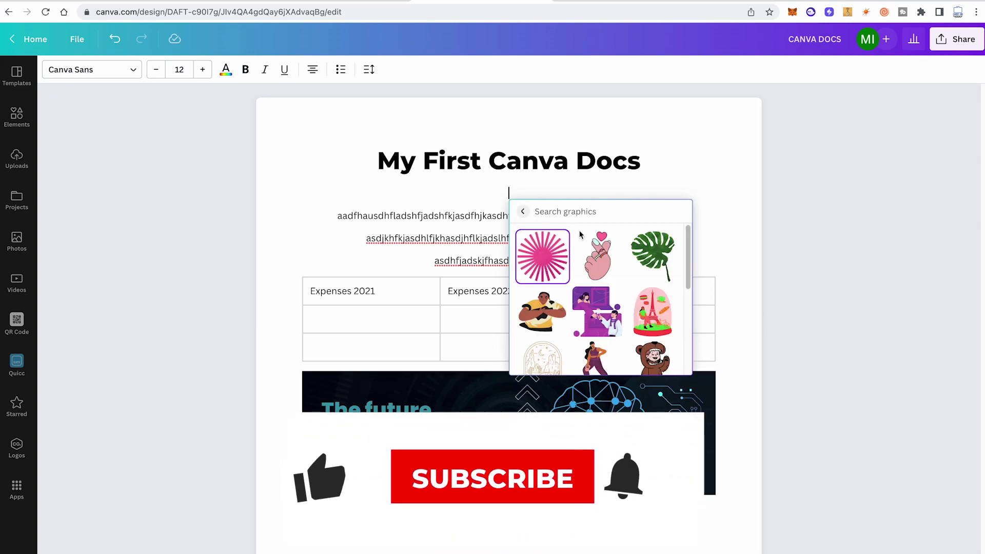
{"action": "type", "text": "duck"}
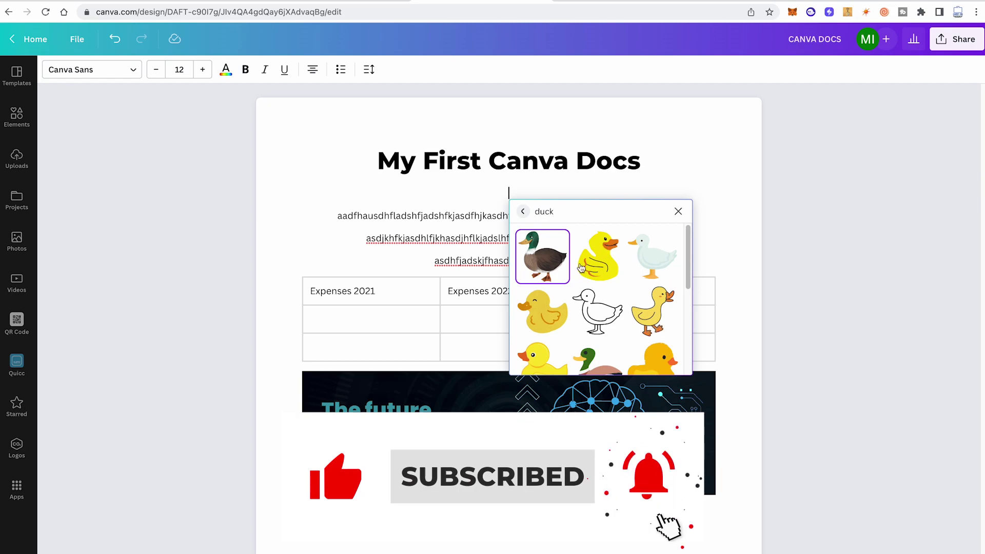
{"action": "left_click", "coordinate": [601, 255]}
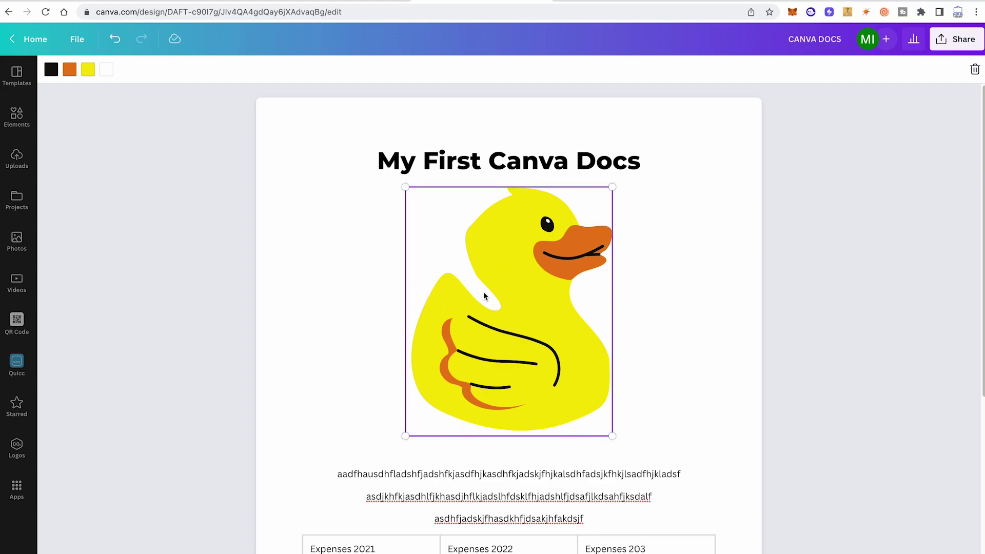
Step: Drag the duck picture to different positions, ending between the title and filler text
{"action": "scroll", "coordinate": [484, 291], "scroll_direction": "down", "scroll_amount": 2}
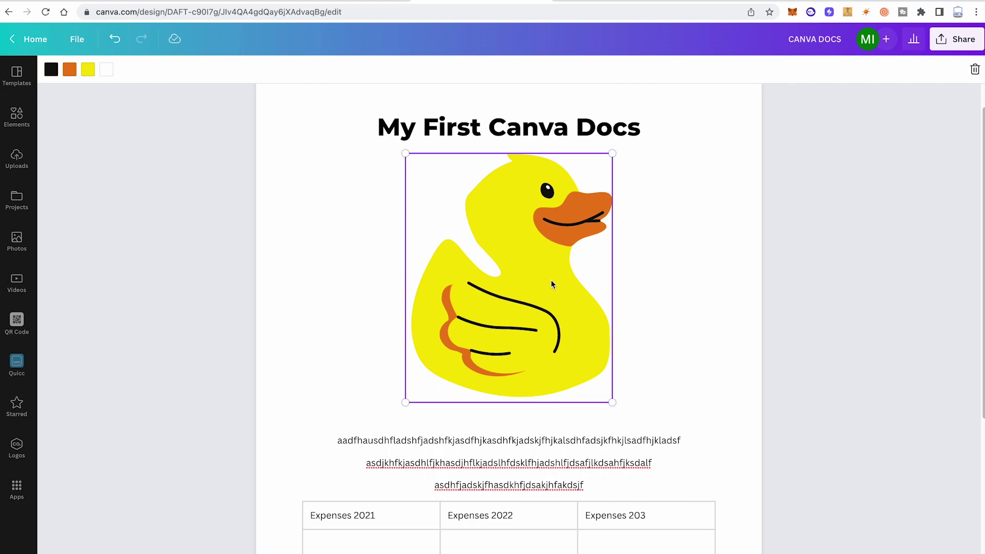
{"action": "scroll", "coordinate": [530, 294], "scroll_direction": "up", "scroll_amount": 1}
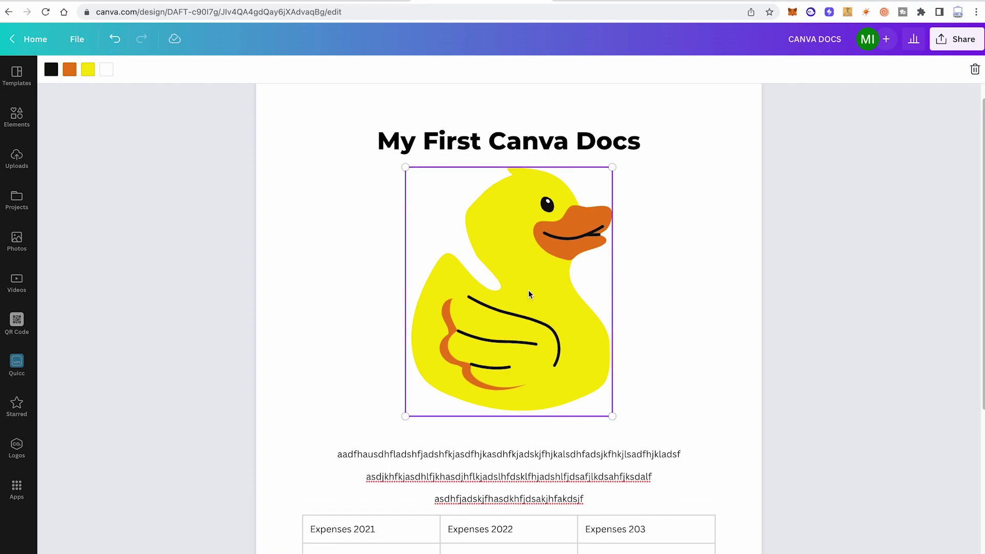
{"action": "left_click_drag", "start_coordinate": [530, 294], "coordinate": [510, 258]}
{"action": "scroll", "coordinate": [510, 257], "scroll_direction": "down", "scroll_amount": 4}
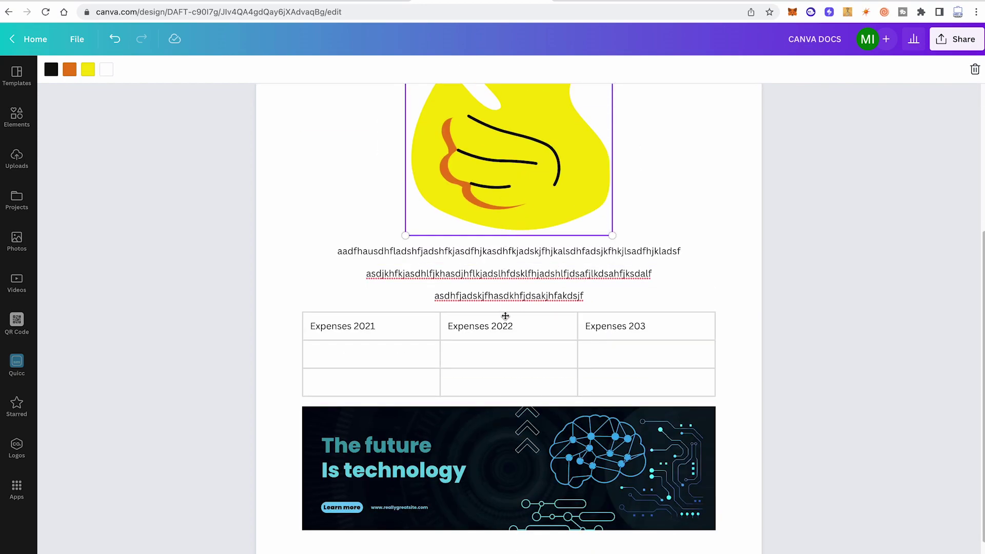
{"action": "mouse_move", "coordinate": [506, 316]}
{"action": "left_mouse_down"}
{"action": "mouse_move", "coordinate": [515, 312]}
{"action": "mouse_move", "coordinate": [514, 323]}
{"action": "left_mouse_up"}
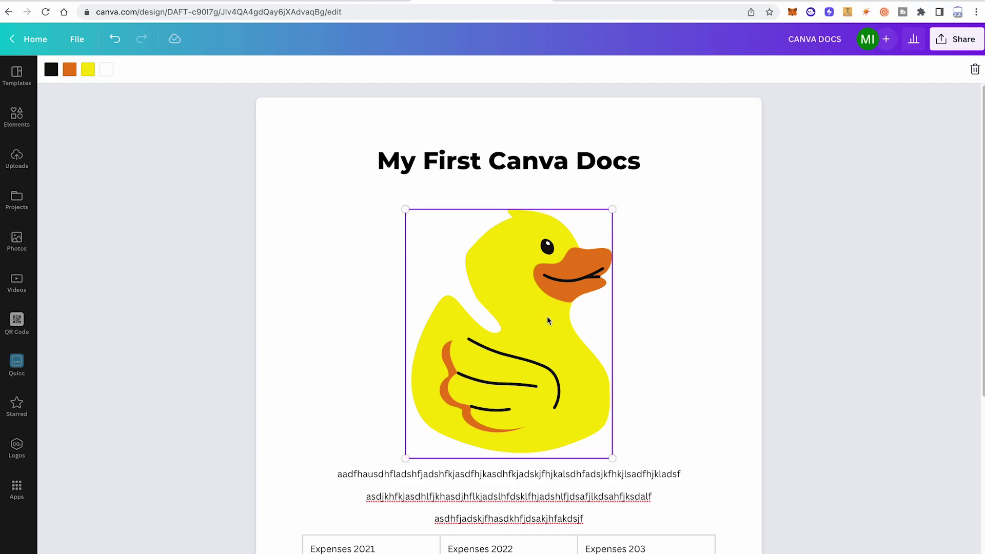
Step: Delete the duck picture and insert a new embedded design in its place
{"action": "key", "text": "Delete"}
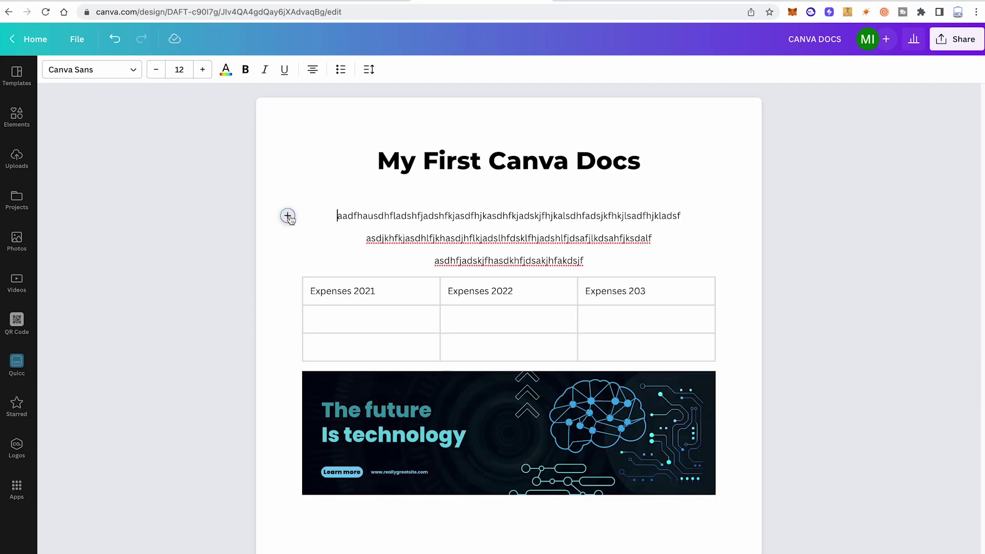
{"action": "left_click", "coordinate": [288, 216]}
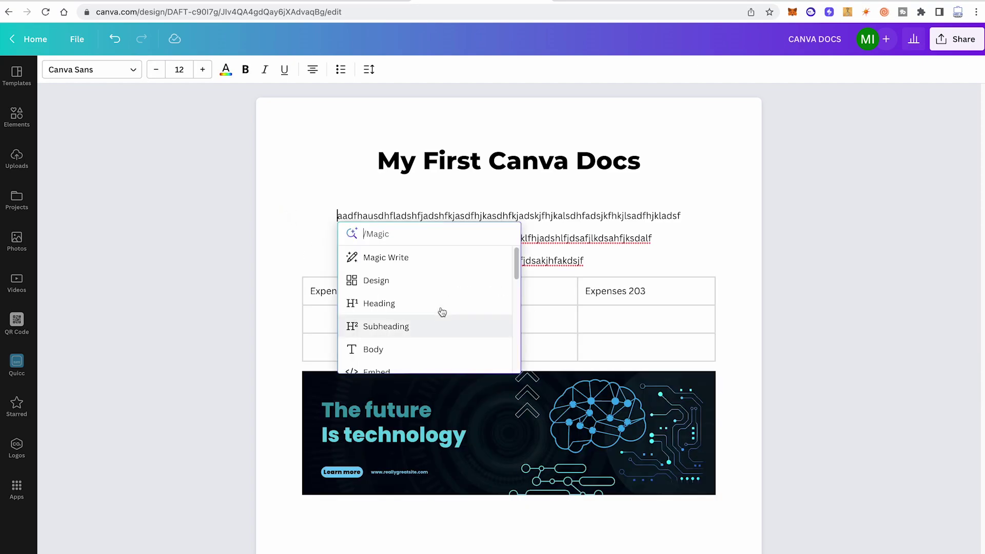
{"action": "left_click", "coordinate": [404, 280]}
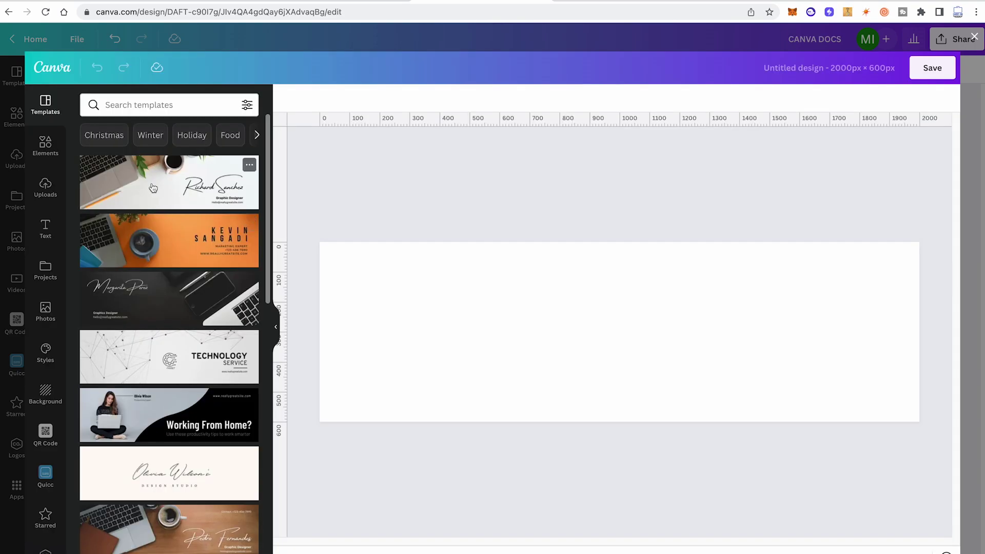
Step: Search elements for 'duck', place the rubber duck on the design's left, and save
{"action": "left_click", "coordinate": [45, 147]}
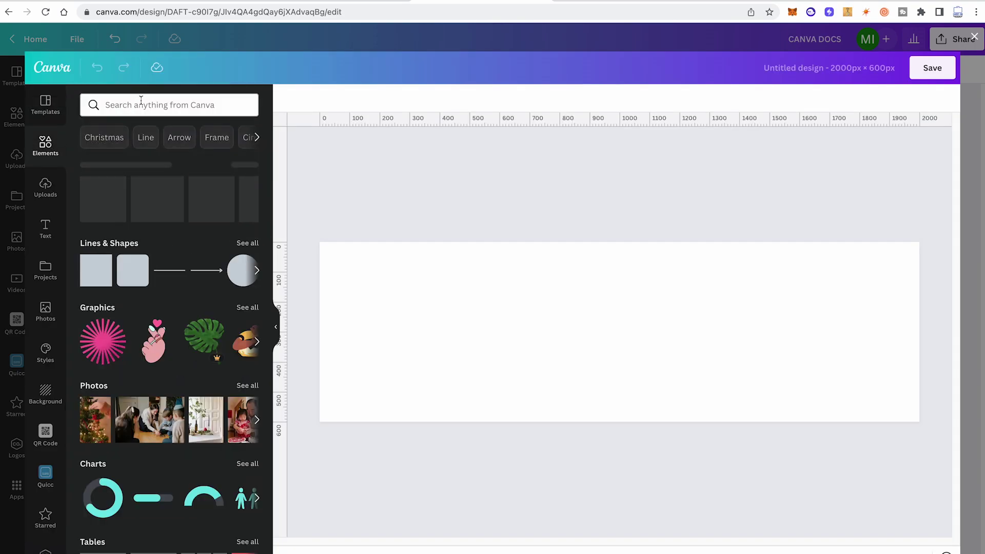
{"action": "left_click", "coordinate": [154, 105]}
{"action": "type", "text": "duck"}
{"action": "key", "text": "Return"}
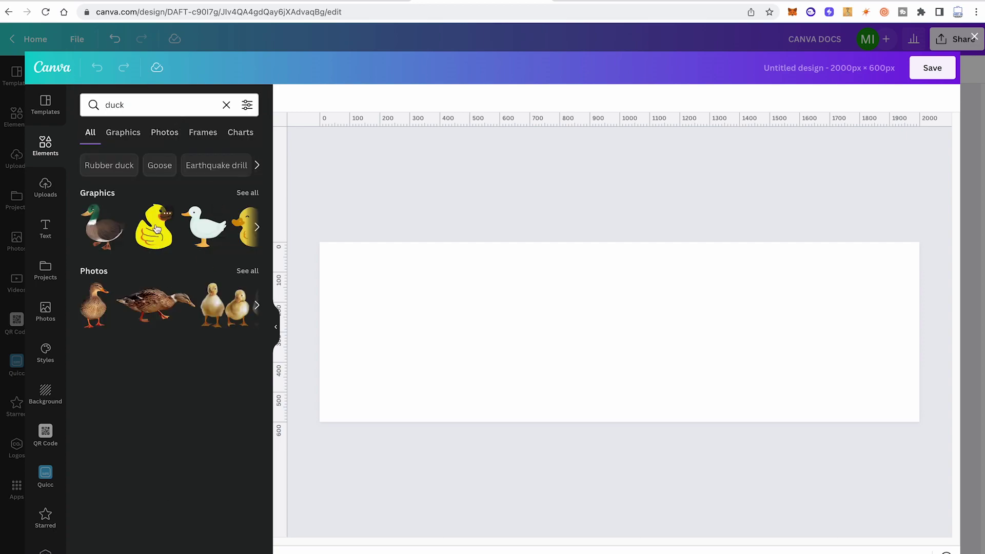
{"action": "left_click_drag", "start_coordinate": [157, 228], "coordinate": [473, 413]}
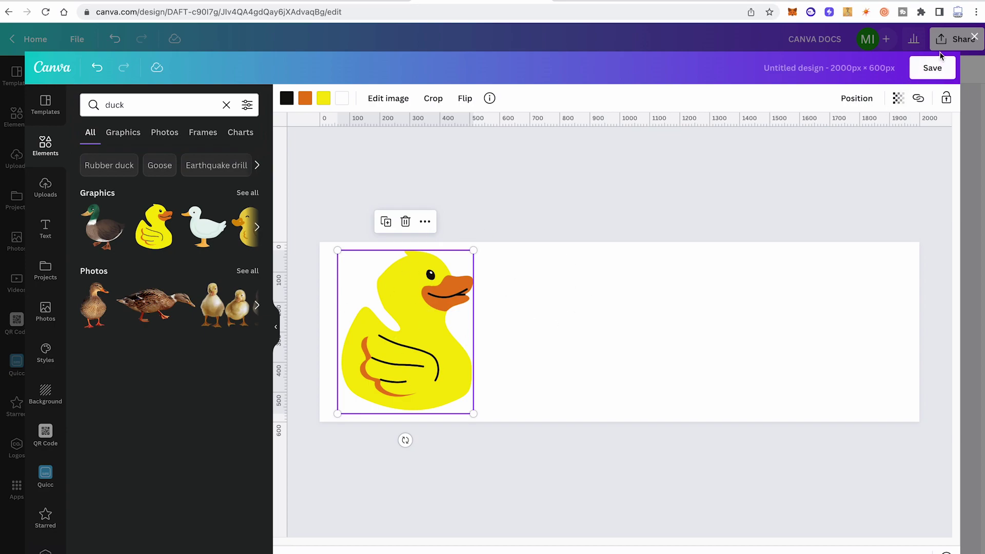
{"action": "left_click", "coordinate": [939, 71]}
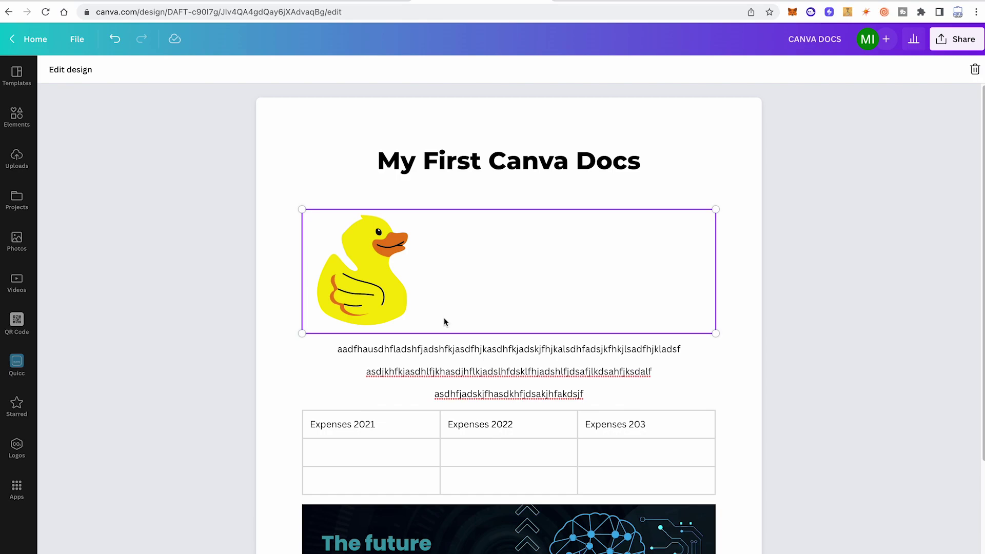
Step: Delete the banner, expenses table, filler paragraphs and duck design beneath the title
{"action": "left_click", "coordinate": [356, 214]}
{"action": "left_click", "coordinate": [365, 265]}
{"action": "scroll", "coordinate": [609, 223], "scroll_direction": "down", "scroll_amount": 3}
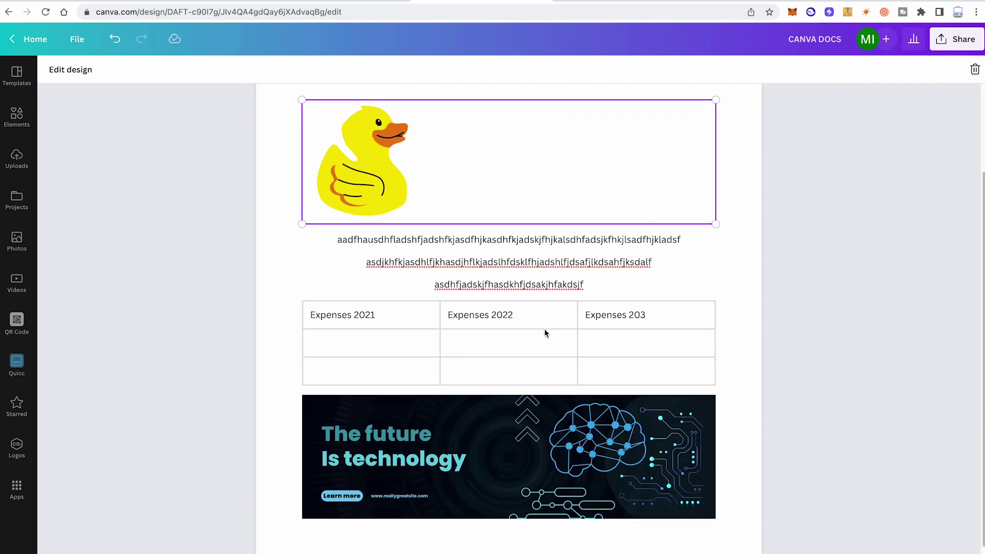
{"action": "left_click", "coordinate": [471, 410]}
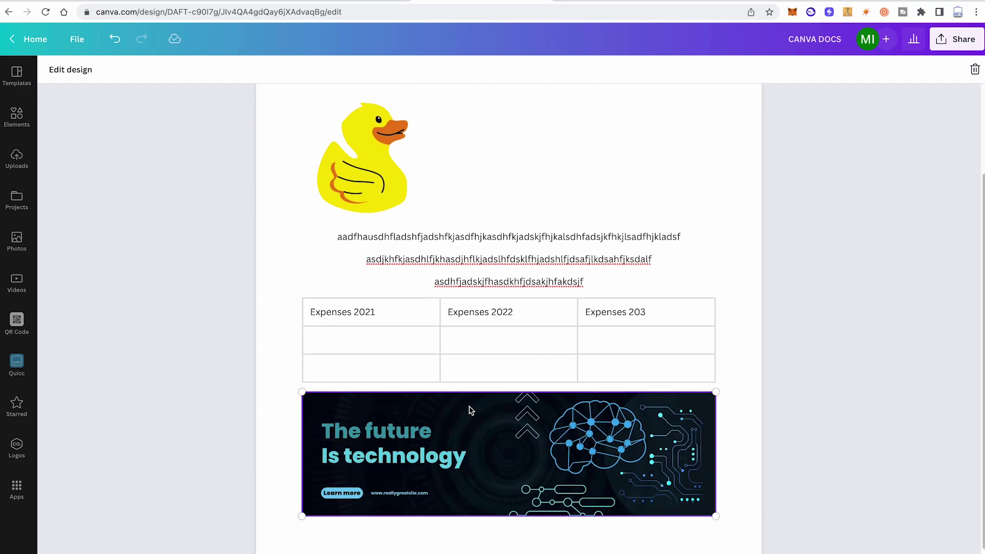
{"action": "key", "text": "ctrl+z"}
{"action": "key", "text": "ctrl+z"}
{"action": "key", "text": "ctrl+z"}
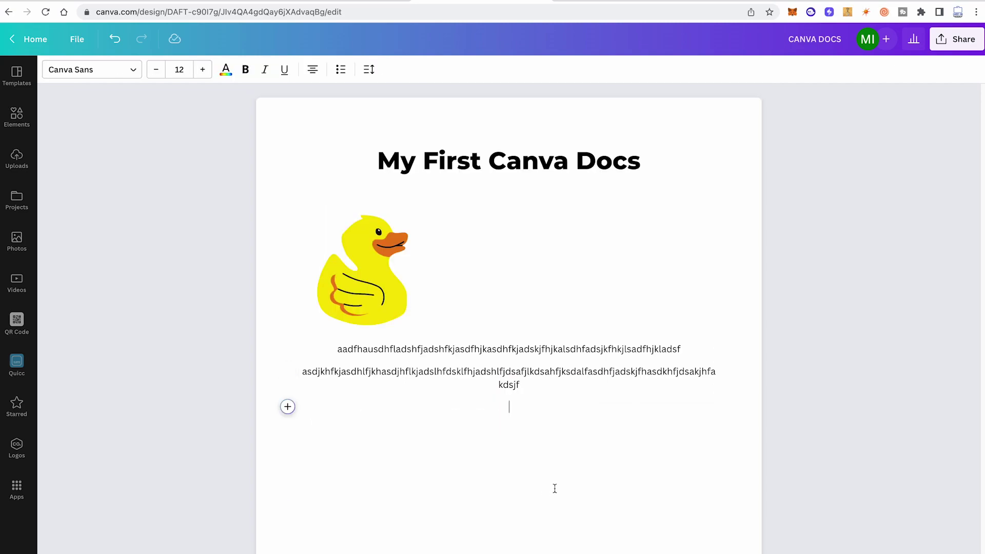
{"action": "left_click", "coordinate": [444, 353]}
{"action": "left_click_drag", "start_coordinate": [526, 405], "coordinate": [335, 321]}
{"action": "key", "text": "BackSpace"}
{"action": "key", "text": "BackSpace"}
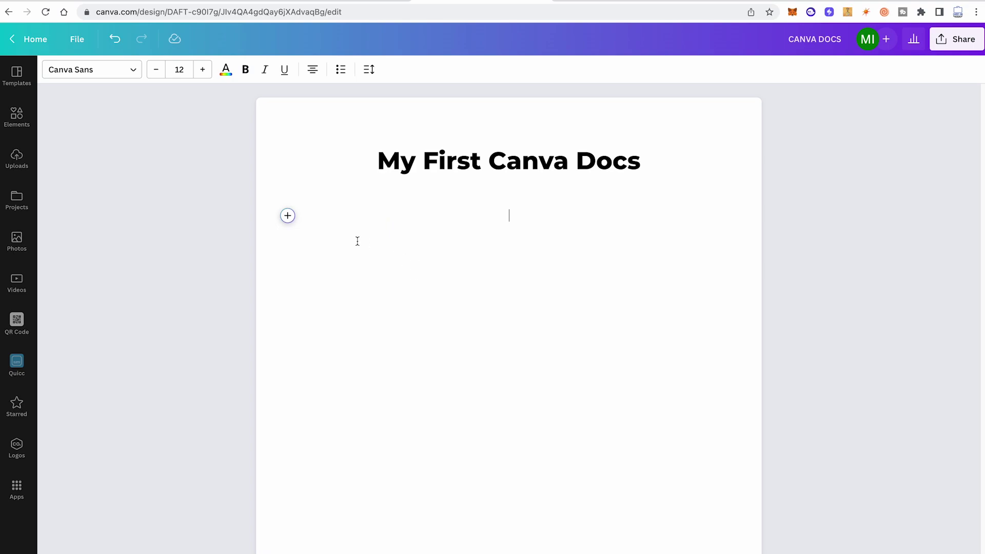
Step: Generate a heading and five numbered tips with the Magic Write prompt '5 tips to earn more money'
{"action": "left_click", "coordinate": [287, 216]}
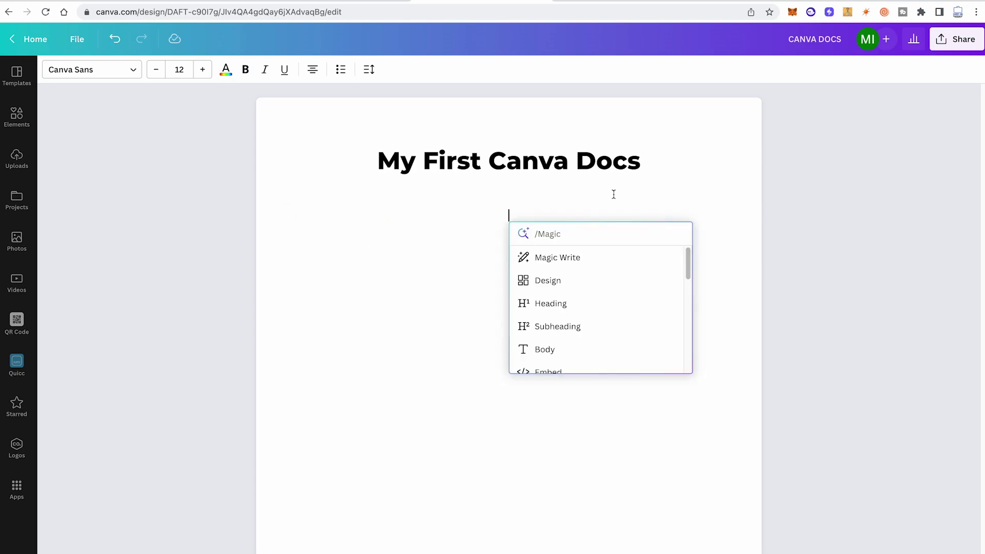
{"action": "left_click", "coordinate": [591, 256]}
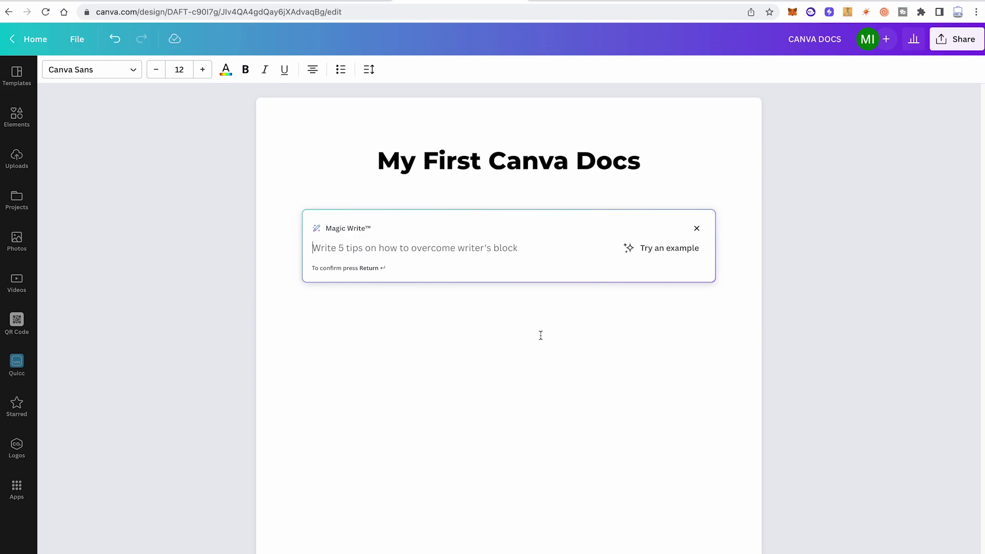
{"action": "type", "text": "5 tips to earn more money"}
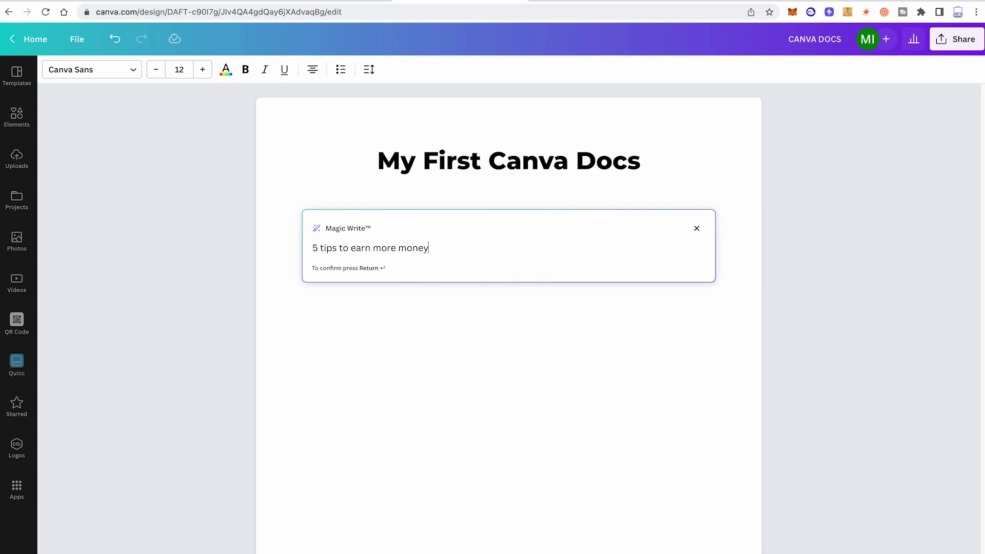
{"action": "key", "text": "Return"}
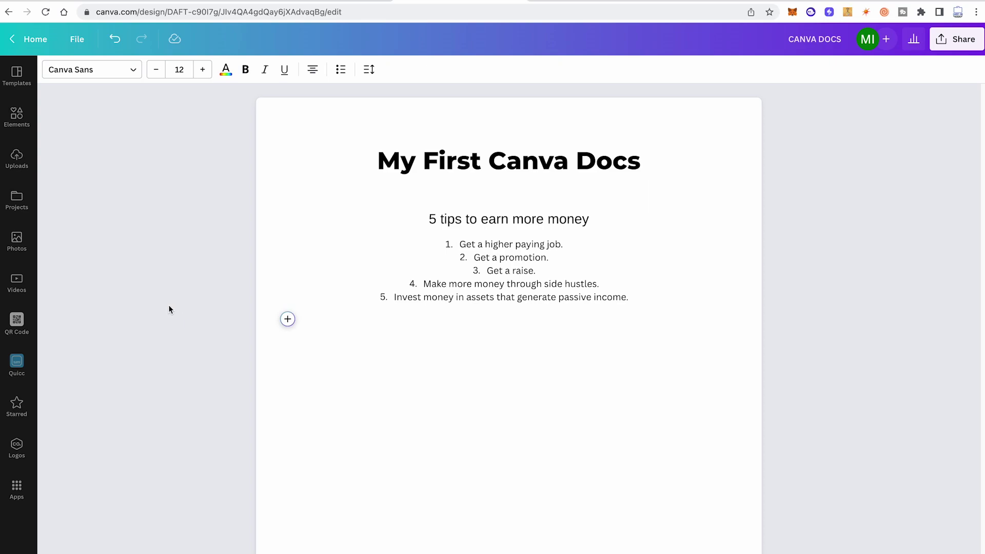
Step: Insert the family puzzle photo below the tips list and the beach video beneath it
{"action": "left_click", "coordinate": [17, 241]}
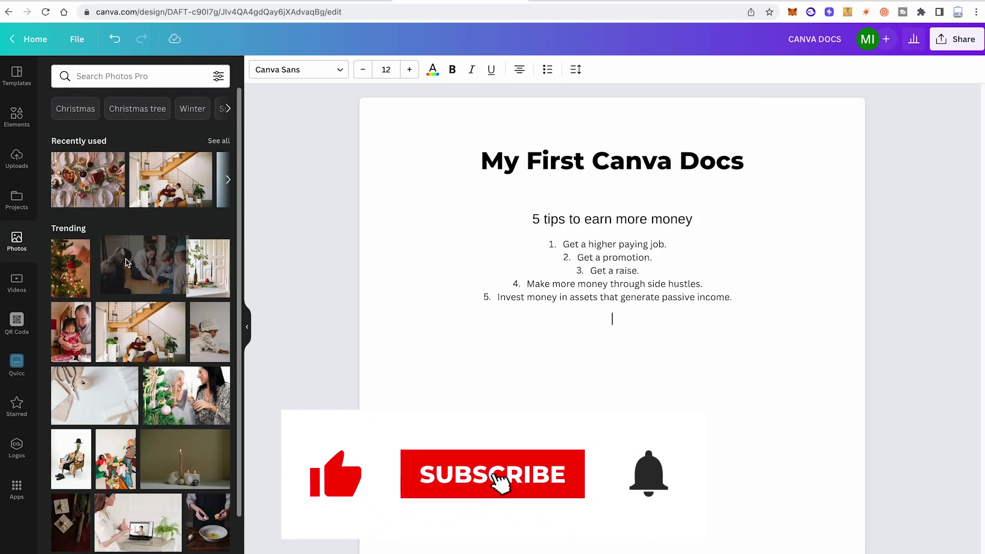
{"action": "left_click_drag", "start_coordinate": [126, 262], "coordinate": [567, 347]}
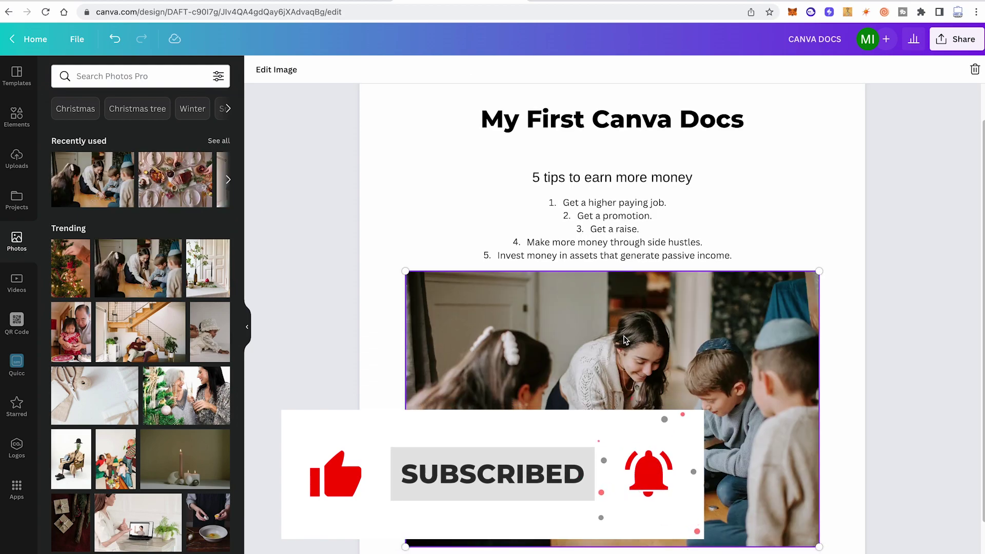
{"action": "left_click", "coordinate": [17, 281]}
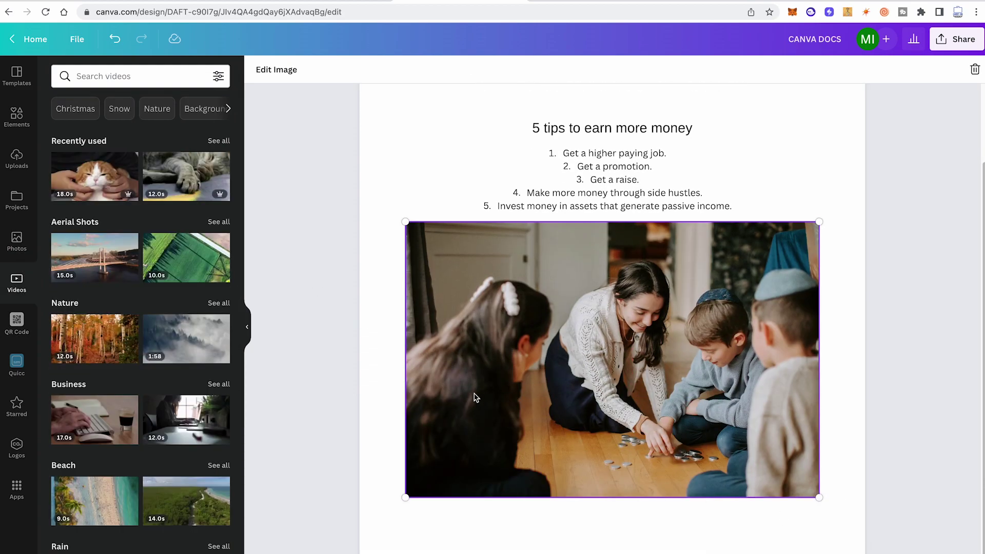
{"action": "scroll", "coordinate": [85, 286], "scroll_direction": "down", "scroll_amount": 4}
{"action": "left_click_drag", "start_coordinate": [85, 286], "coordinate": [572, 522]}
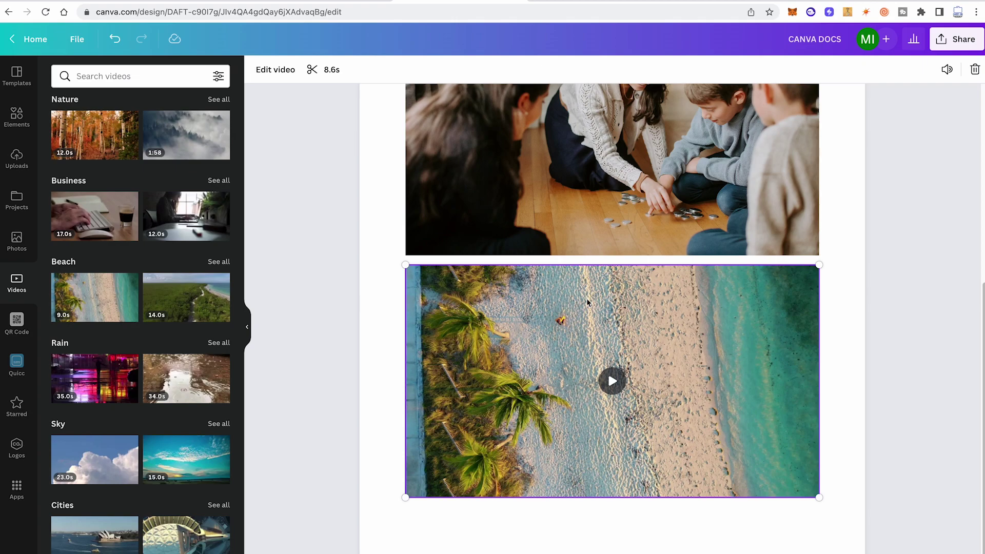
Step: Trim the opening seconds off the beach video, leaving an 8.6 s clip
{"action": "left_click", "coordinate": [324, 76]}
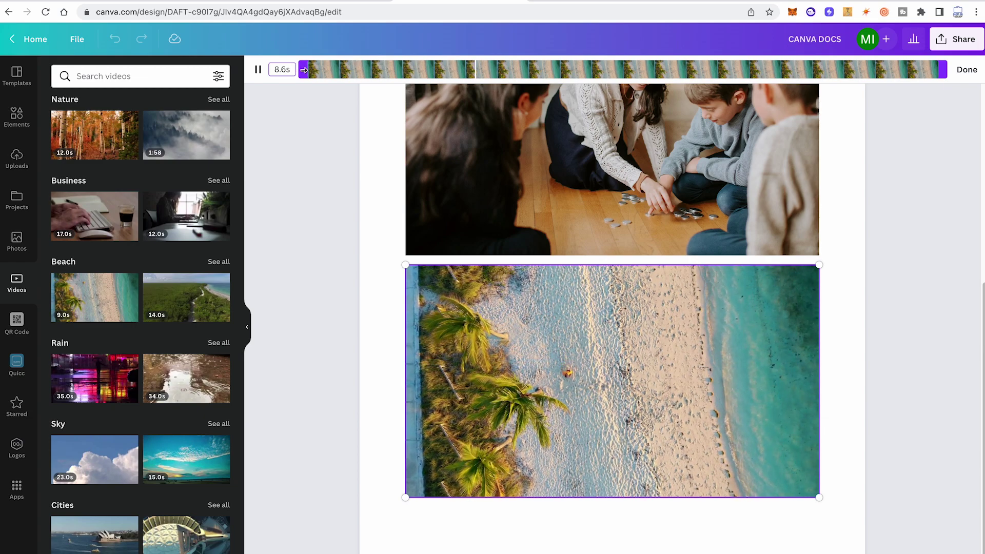
{"action": "left_click_drag", "start_coordinate": [305, 70], "coordinate": [409, 69]}
{"action": "left_click", "coordinate": [857, 349]}
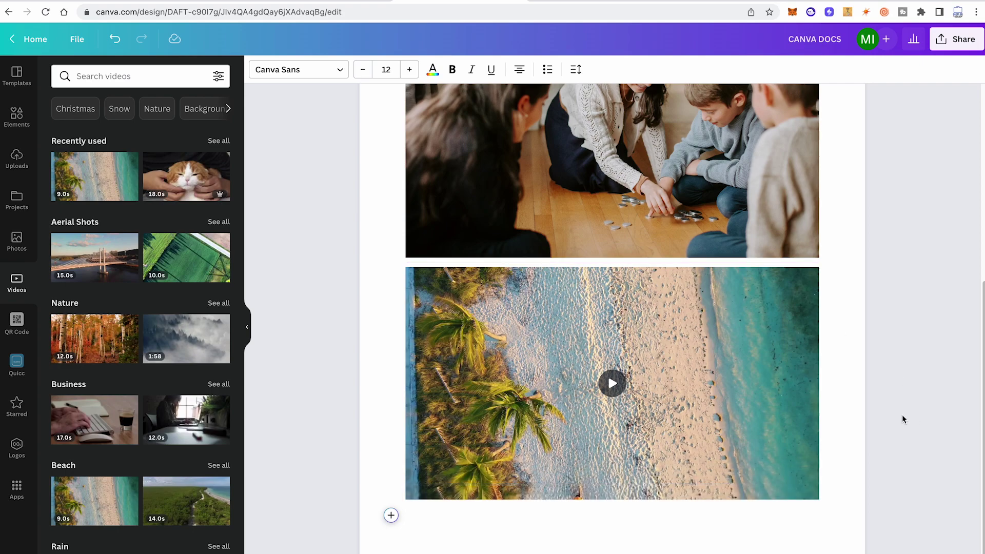
Step: Raise the beach video's brightness to 17 and contrast to 10, and adjust its saturation
{"action": "left_click", "coordinate": [712, 355]}
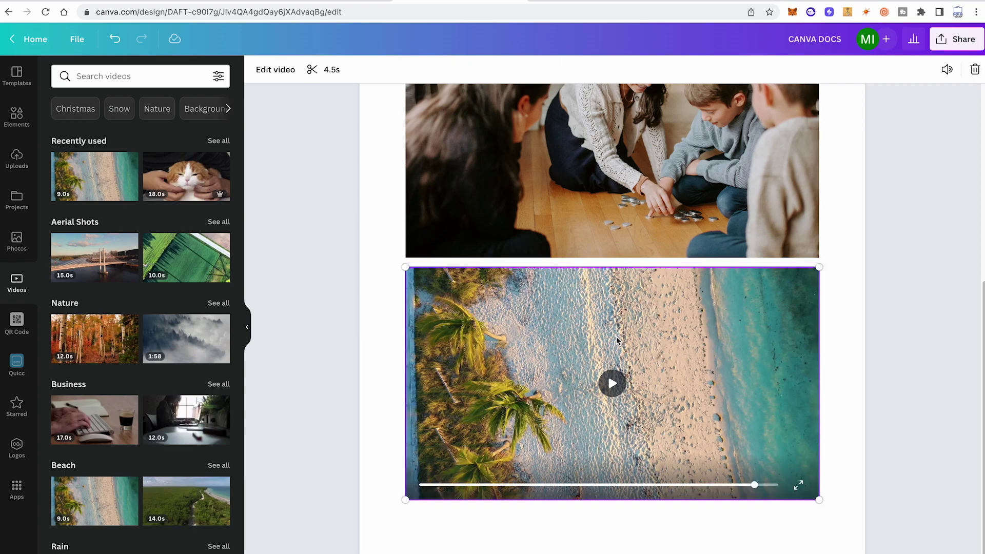
{"action": "left_click", "coordinate": [272, 77]}
{"action": "left_click", "coordinate": [271, 78]}
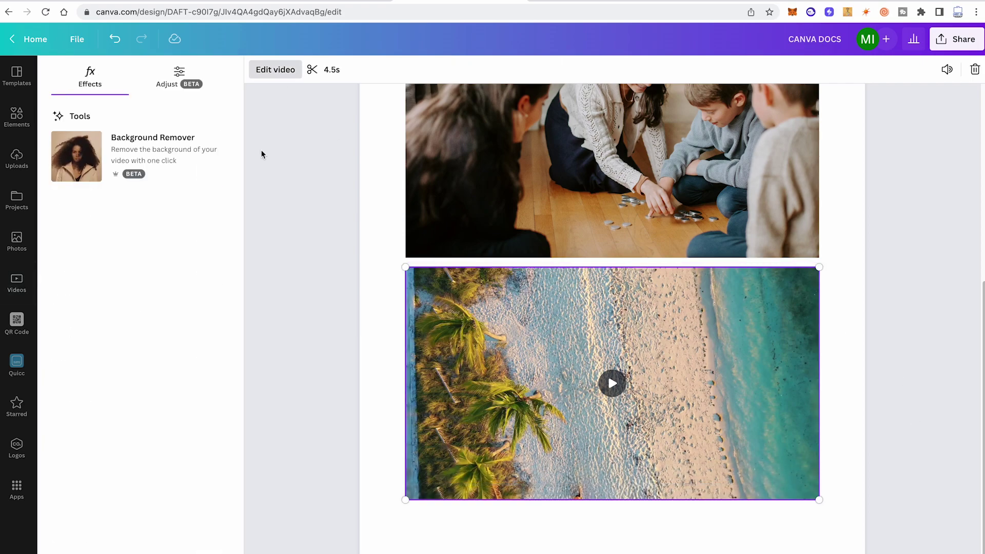
{"action": "left_click", "coordinate": [178, 72]}
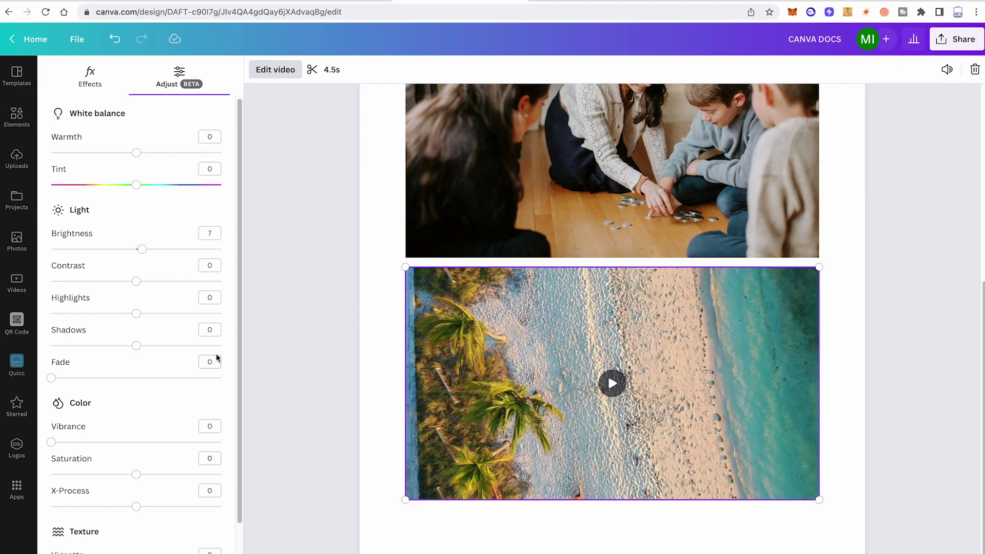
{"action": "left_click_drag", "start_coordinate": [142, 250], "coordinate": [150, 250]}
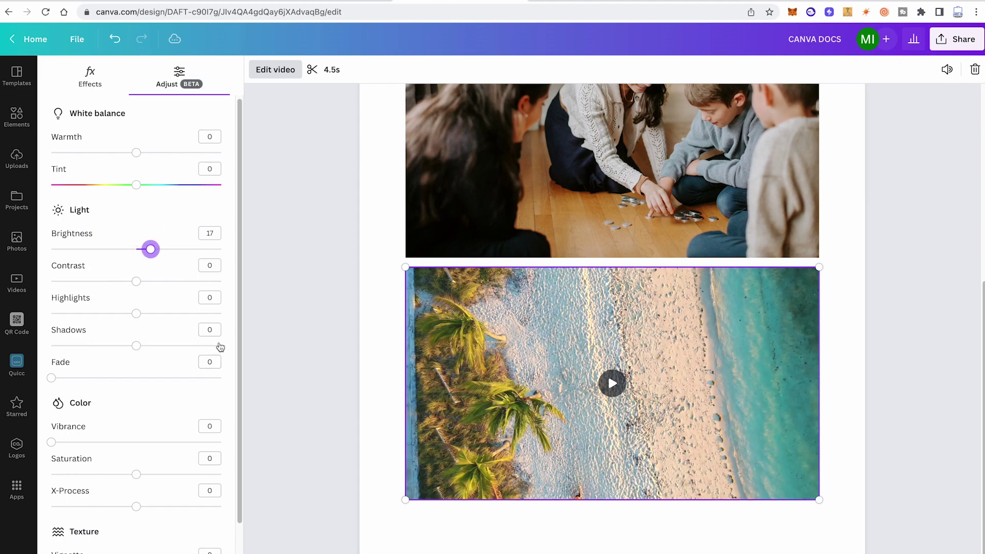
{"action": "scroll", "coordinate": [188, 330], "scroll_direction": "up", "scroll_amount": 1}
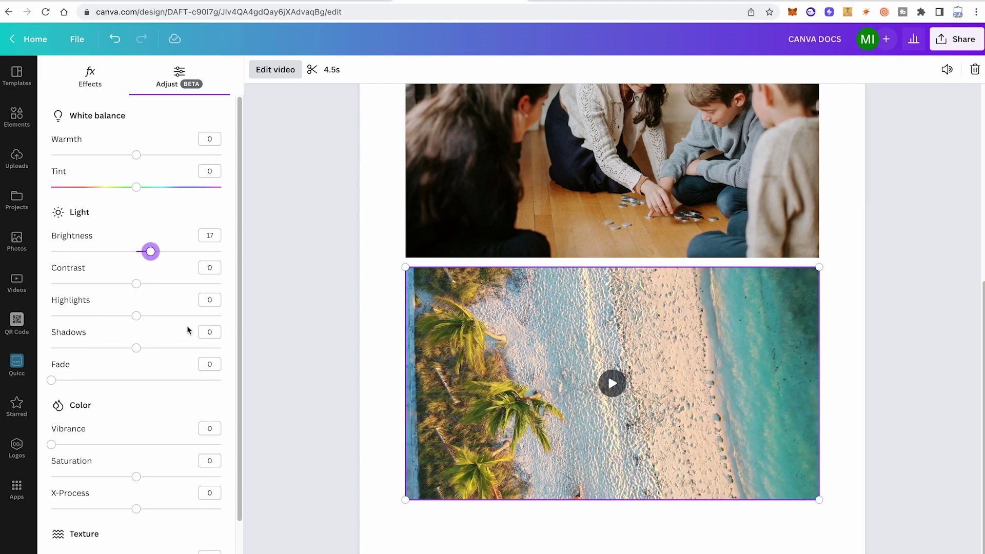
{"action": "left_click_drag", "start_coordinate": [136, 283], "coordinate": [145, 283]}
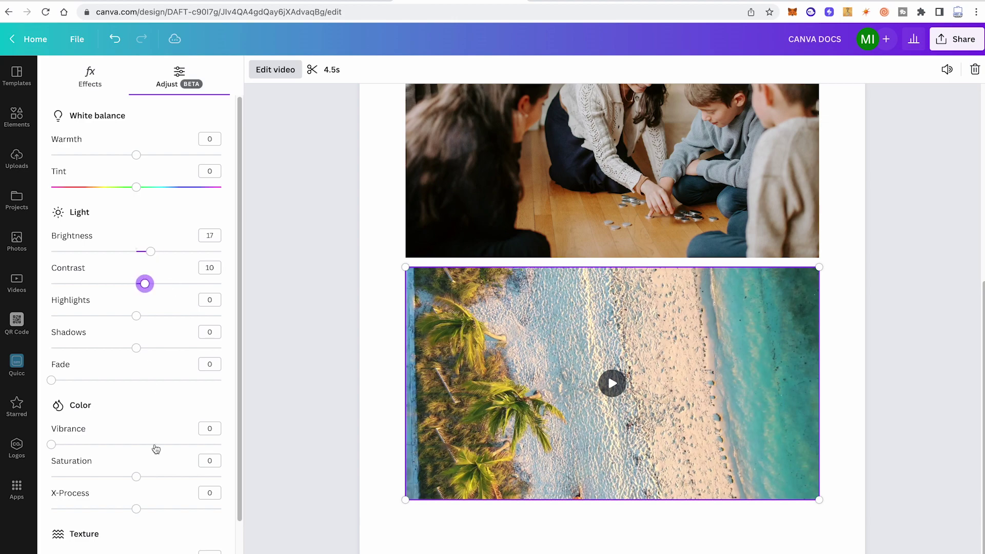
{"action": "left_click_drag", "start_coordinate": [138, 477], "coordinate": [123, 477]}
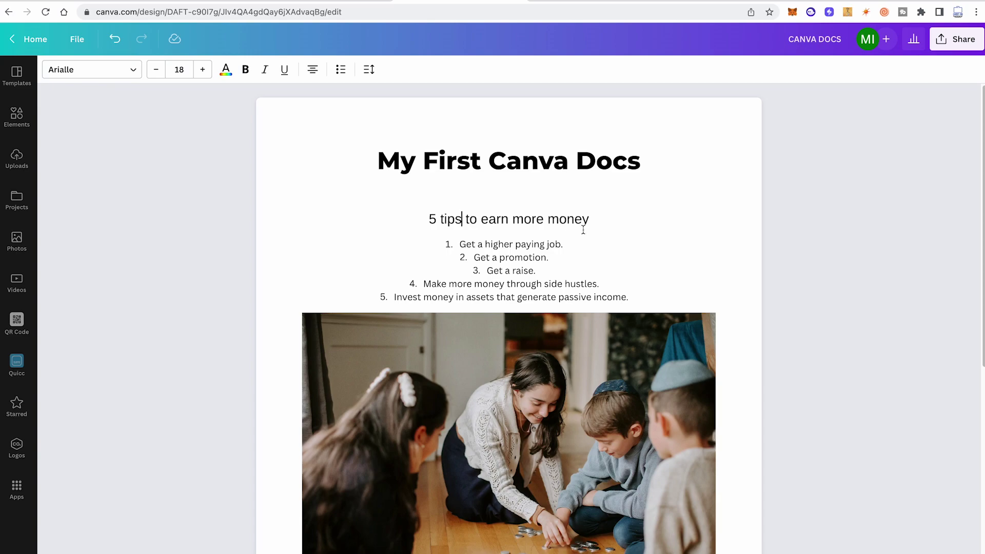
Step: Make the doc link open to anyone with edit permission and copy the link
{"action": "left_click", "coordinate": [962, 49]}
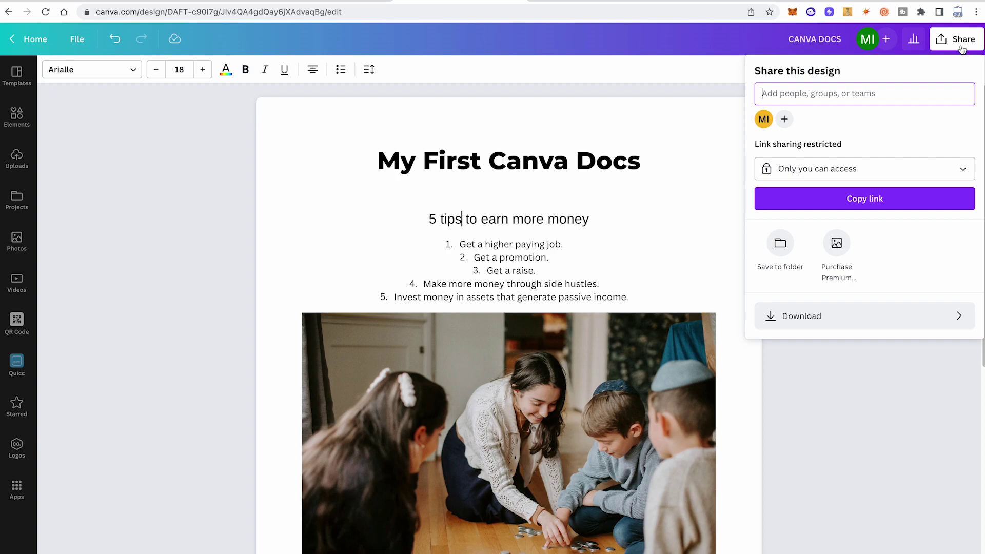
{"action": "left_click", "coordinate": [811, 88]}
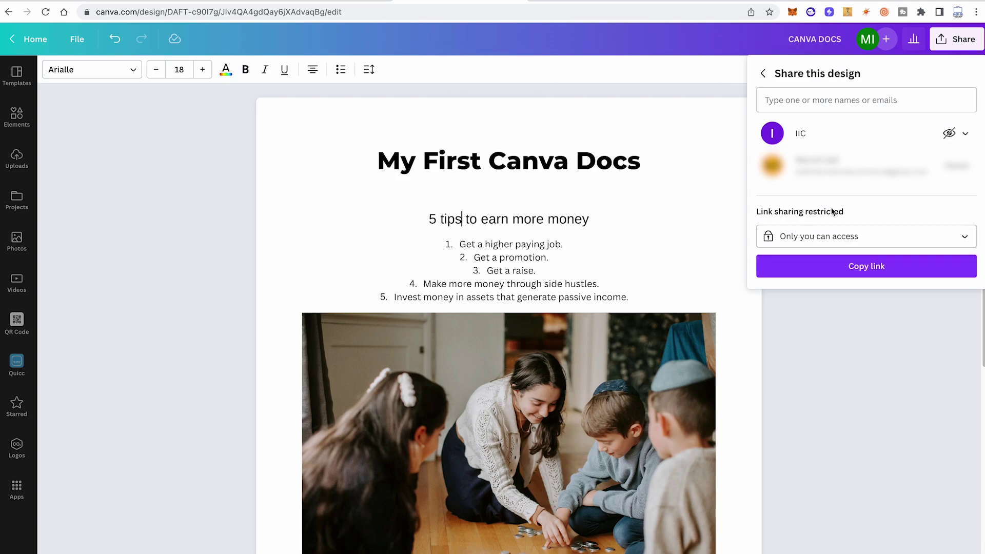
{"action": "left_click", "coordinate": [802, 236]}
{"action": "left_click", "coordinate": [864, 394]}
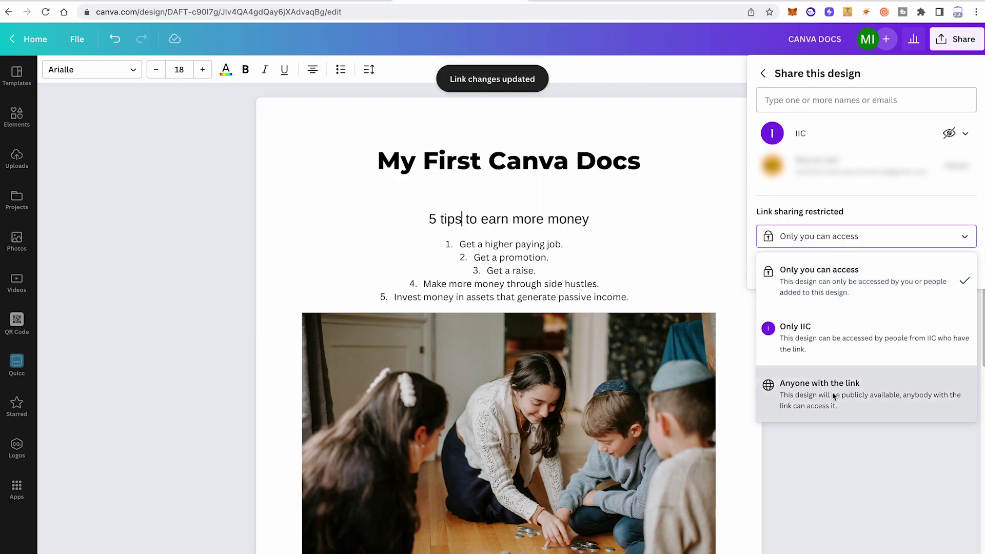
{"action": "left_click", "coordinate": [866, 265]}
{"action": "left_click", "coordinate": [923, 237]}
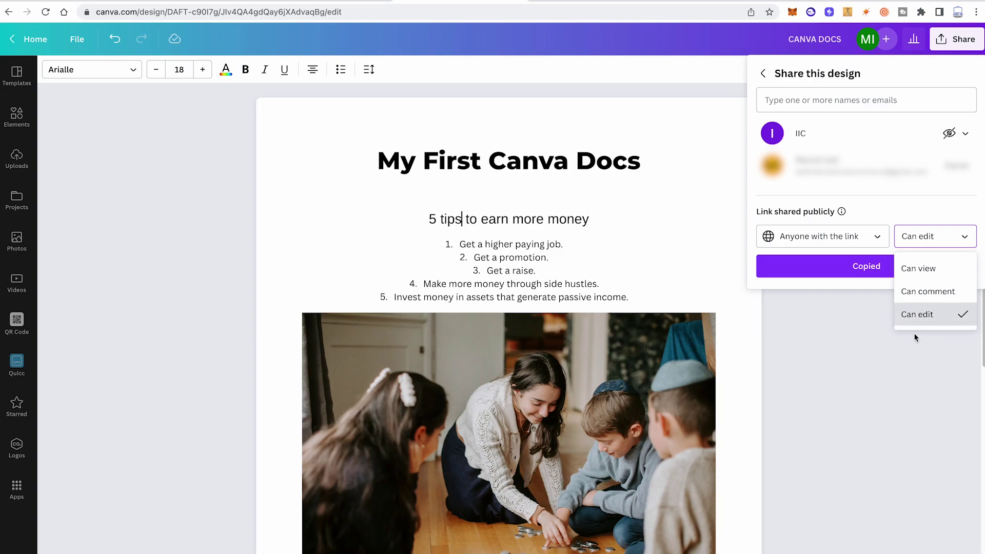
{"action": "left_click", "coordinate": [928, 313]}
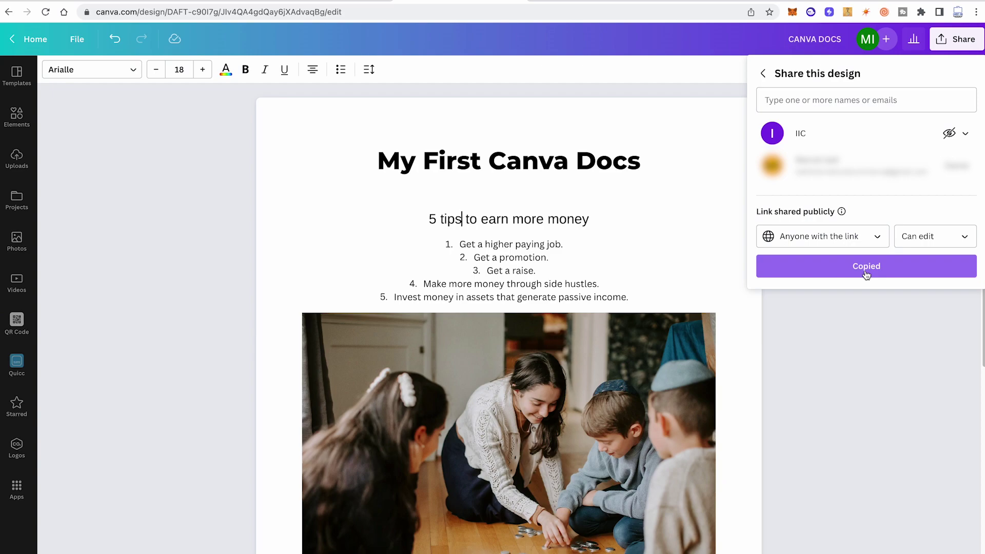
{"action": "left_click", "coordinate": [846, 331]}
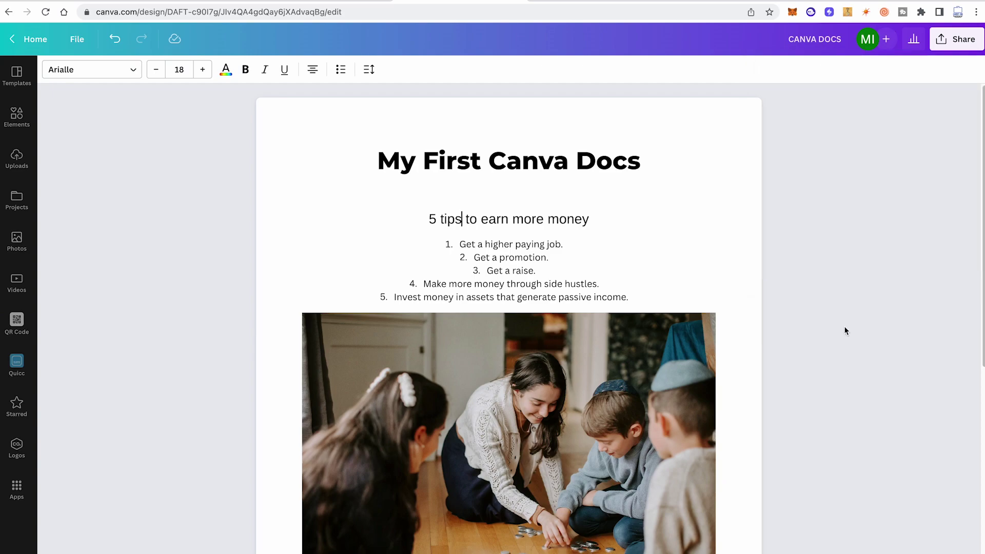
Step: Replace the document's content with the To-do List doc template
{"action": "left_click", "coordinate": [380, 165]}
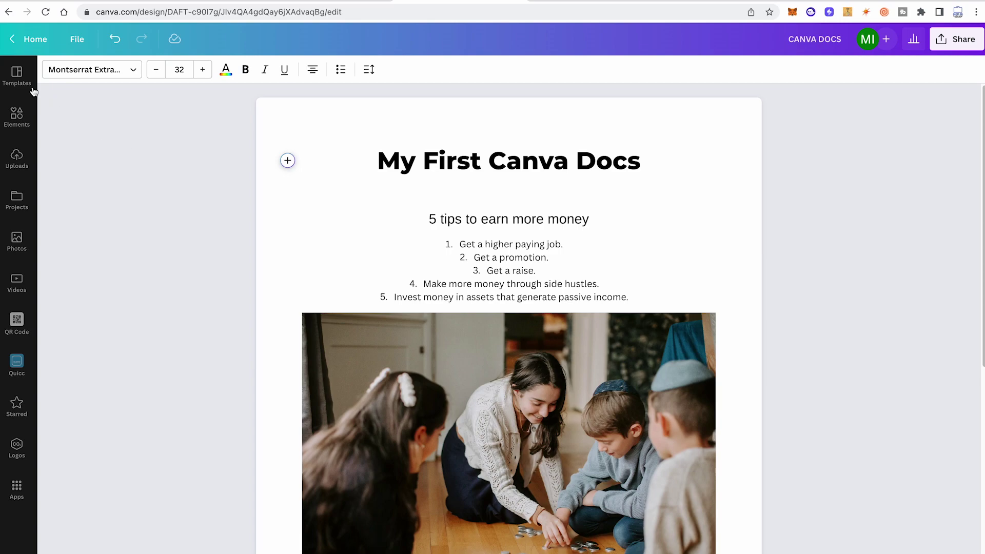
{"action": "left_click", "coordinate": [14, 76]}
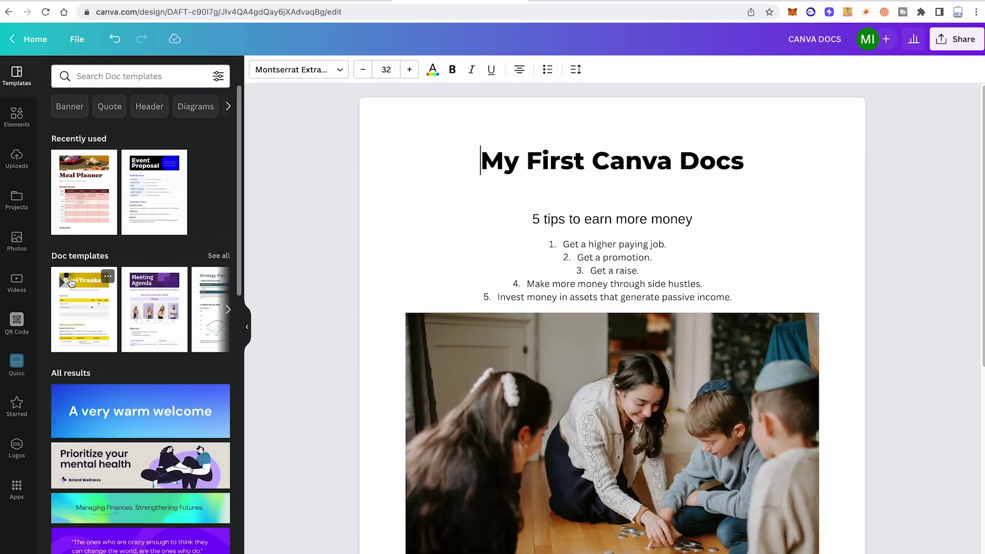
{"action": "left_click", "coordinate": [218, 257]}
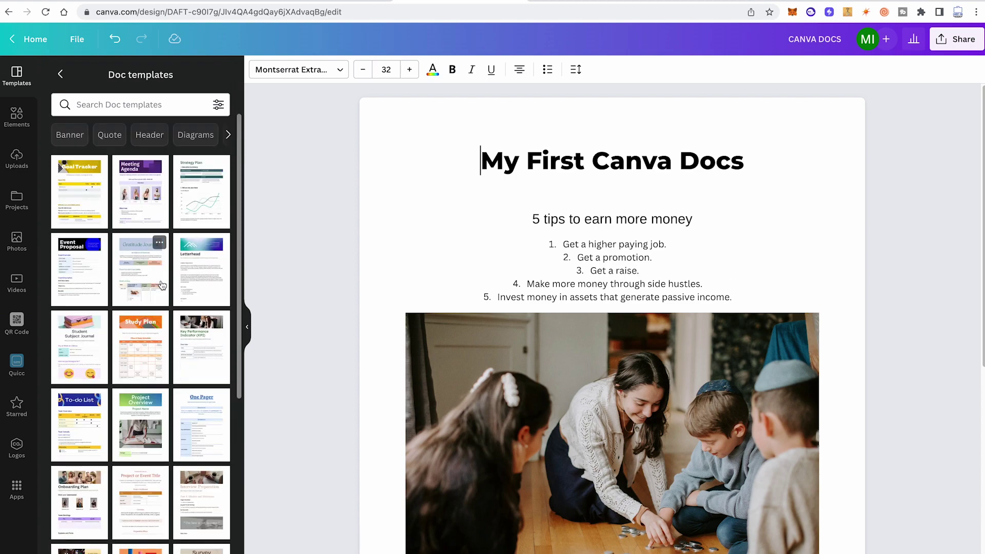
{"action": "scroll", "coordinate": [241, 135], "scroll_direction": "down", "scroll_amount": 7}
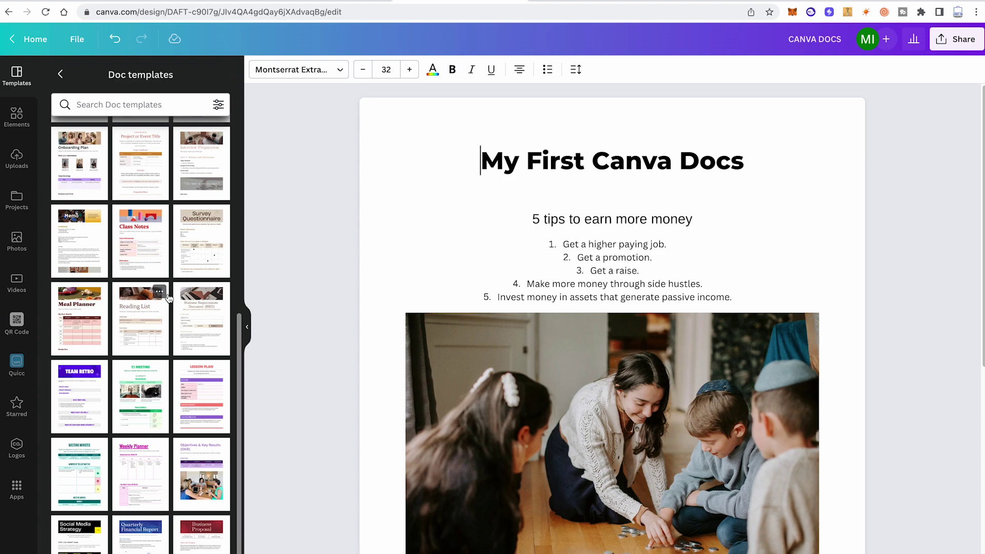
{"action": "scroll", "coordinate": [162, 222], "scroll_direction": "up", "scroll_amount": 5}
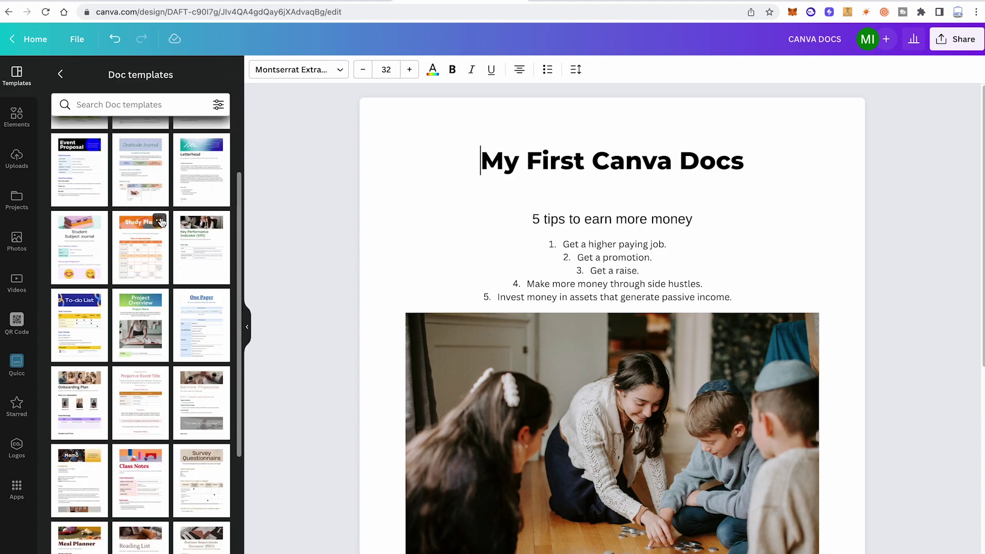
{"action": "left_click", "coordinate": [67, 322]}
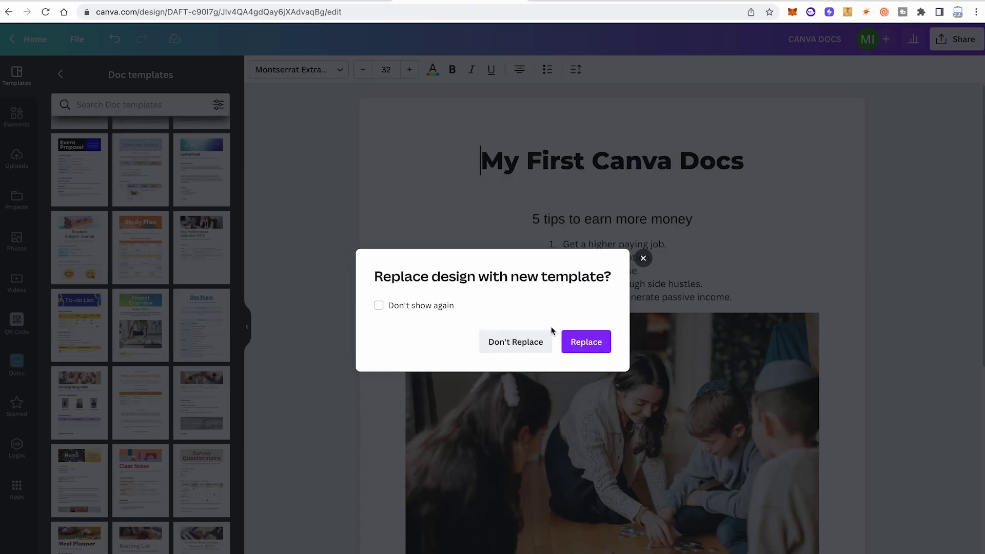
{"action": "left_click", "coordinate": [586, 342]}
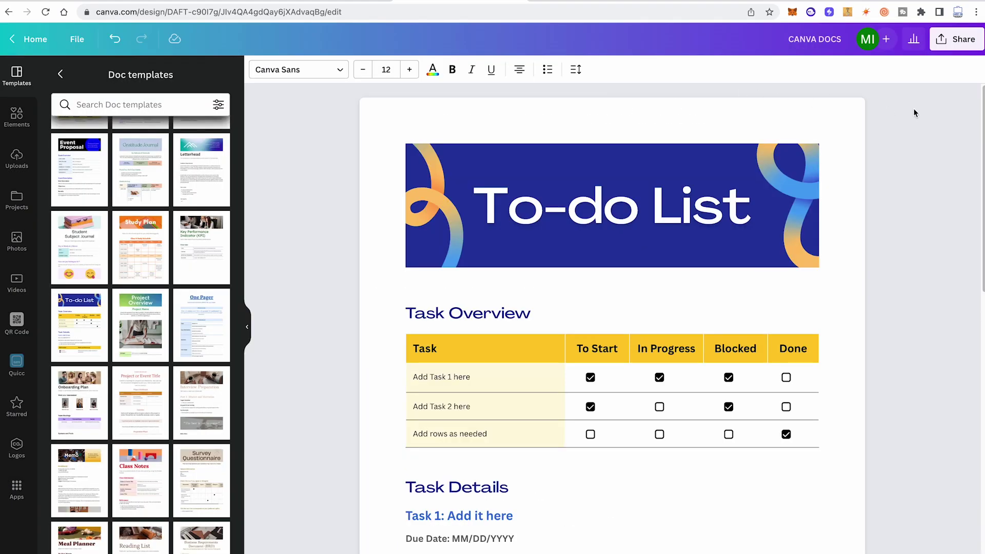
Step: Scroll through the To-do List document to review its Task Overview and Task Details
{"action": "scroll", "coordinate": [971, 207], "scroll_direction": "down", "scroll_amount": 5}
{"action": "scroll", "coordinate": [955, 308], "scroll_direction": "down", "scroll_amount": 7}
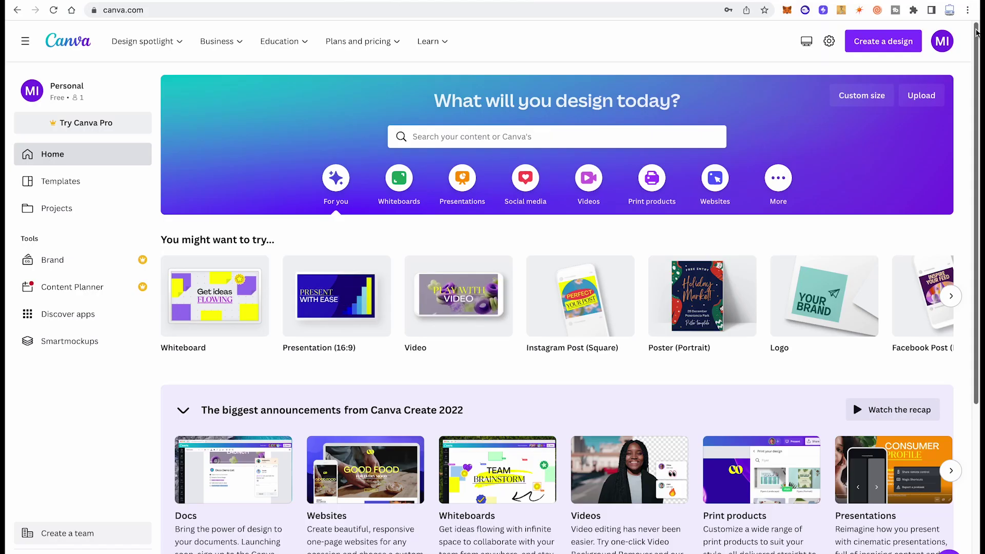
Step: Open the Canva Docs page from the home screen and join its waitlist
{"action": "scroll", "coordinate": [565, 308], "scroll_direction": "down", "scroll_amount": 5}
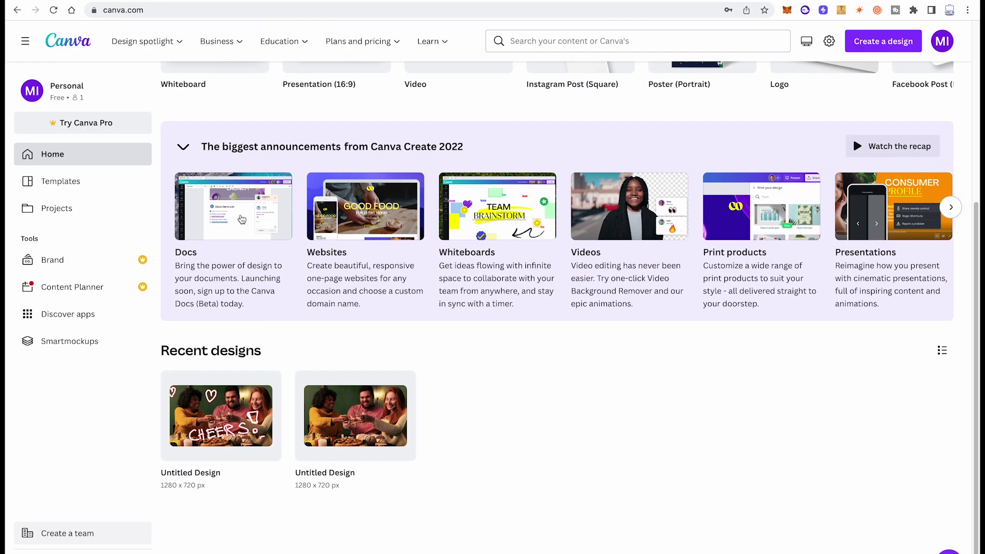
{"action": "left_click", "coordinate": [239, 217]}
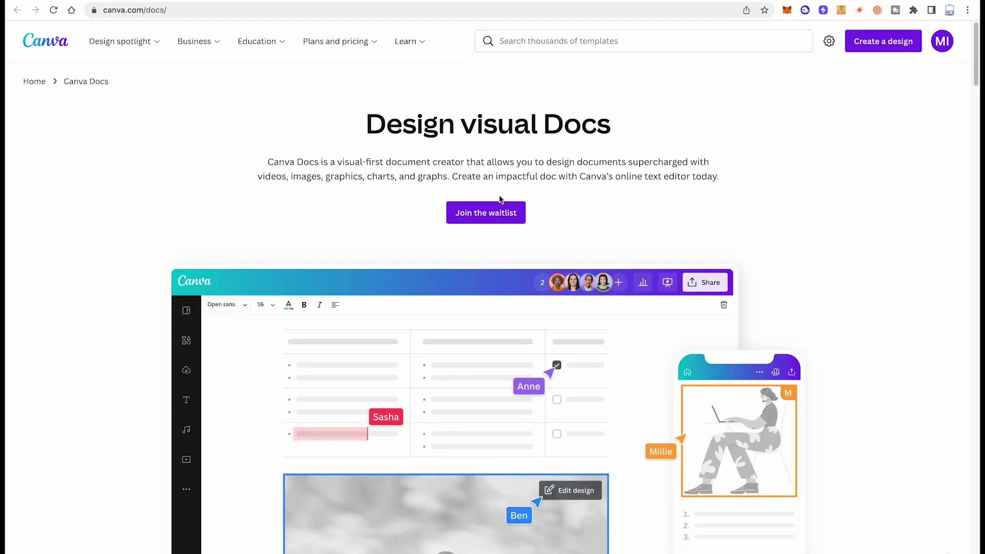
{"action": "left_click", "coordinate": [480, 213]}
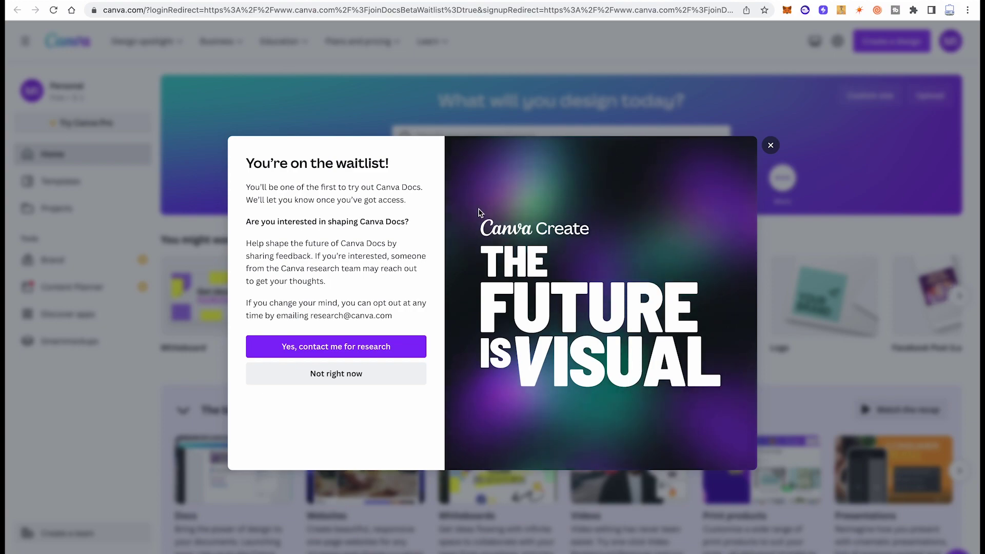